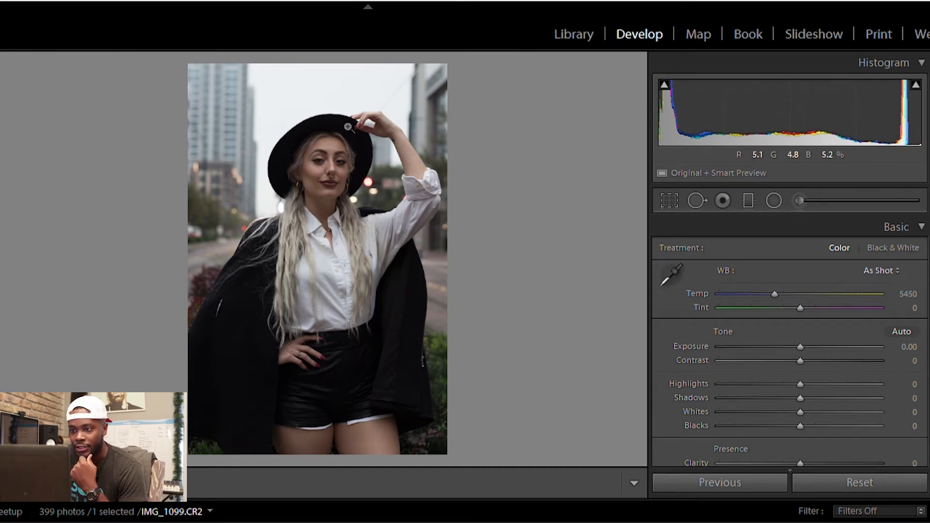
# Inspect the woman's eyes and skin up close, and return to the full photo.
pyautogui.click(327, 155)
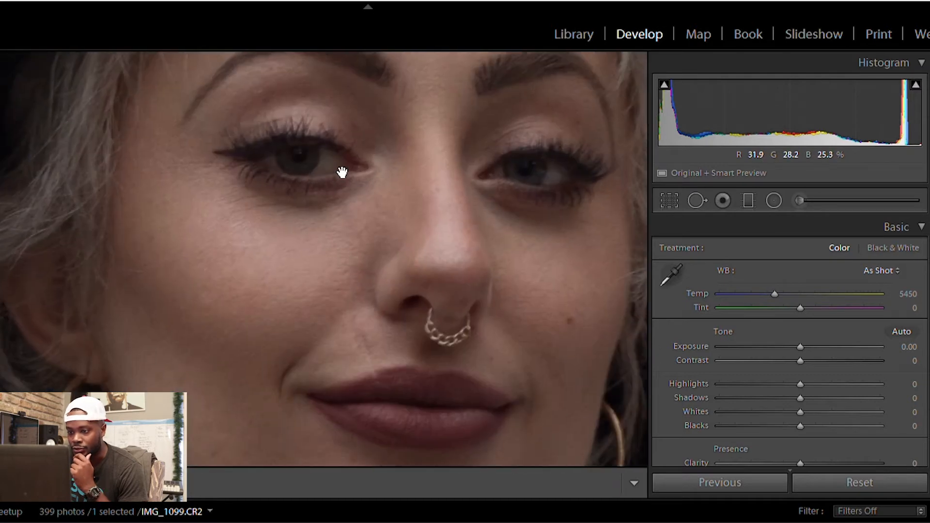
pyautogui.moveTo(420, 193); pyautogui.dragTo(389, 305)
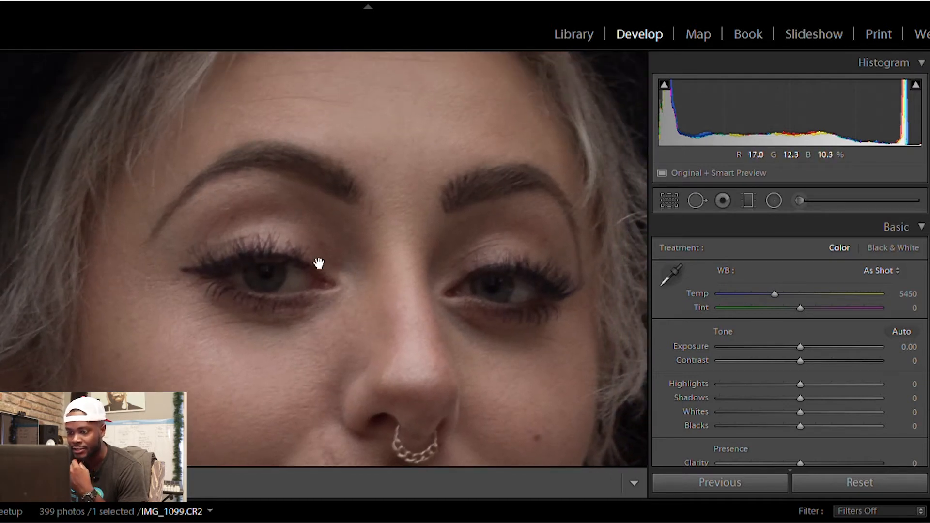
pyautogui.click(362, 262)
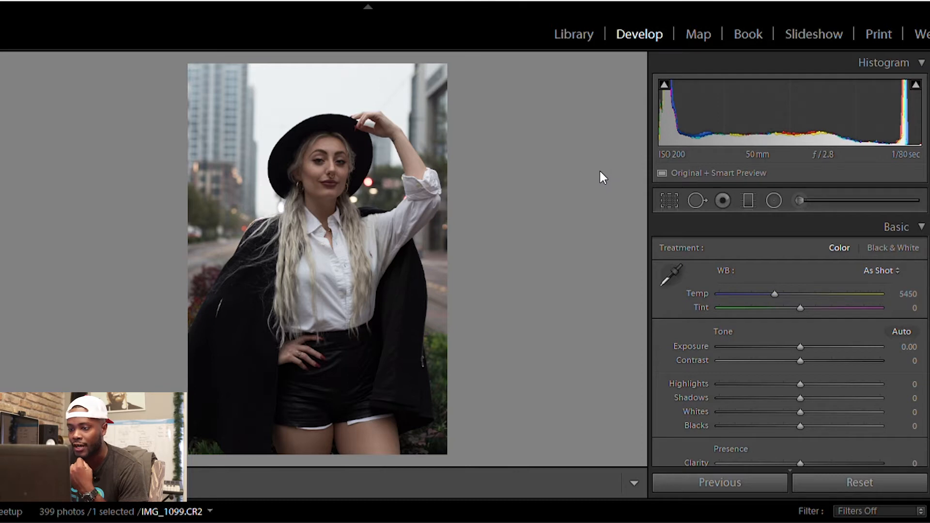
pyautogui.click(331, 148)
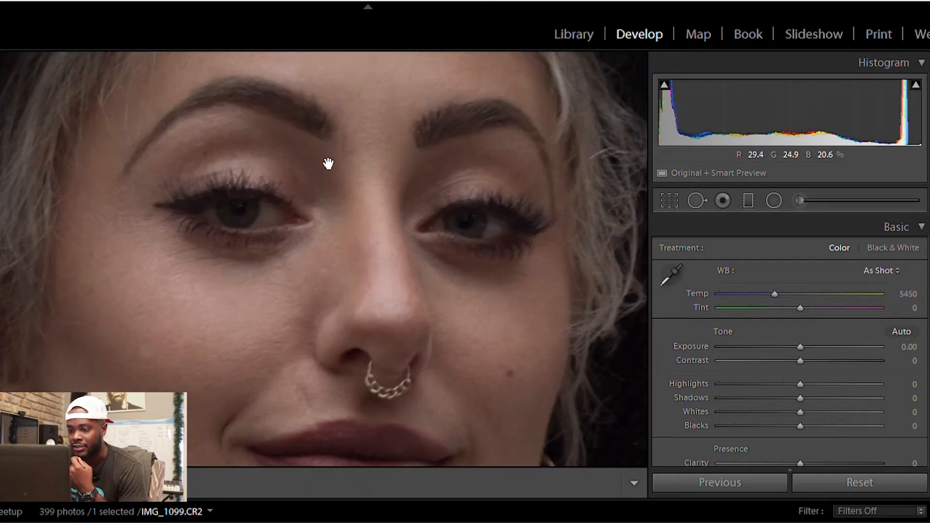
pyautogui.click(324, 199)
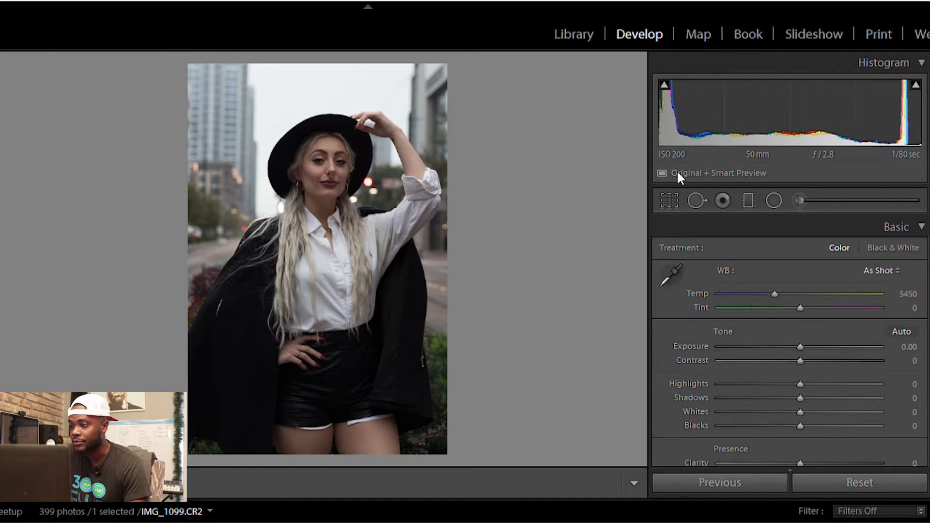
# Crop the portrait to a shorter frame at full width, trimming the sky above the hat and the legs below.
pyautogui.click(669, 200)
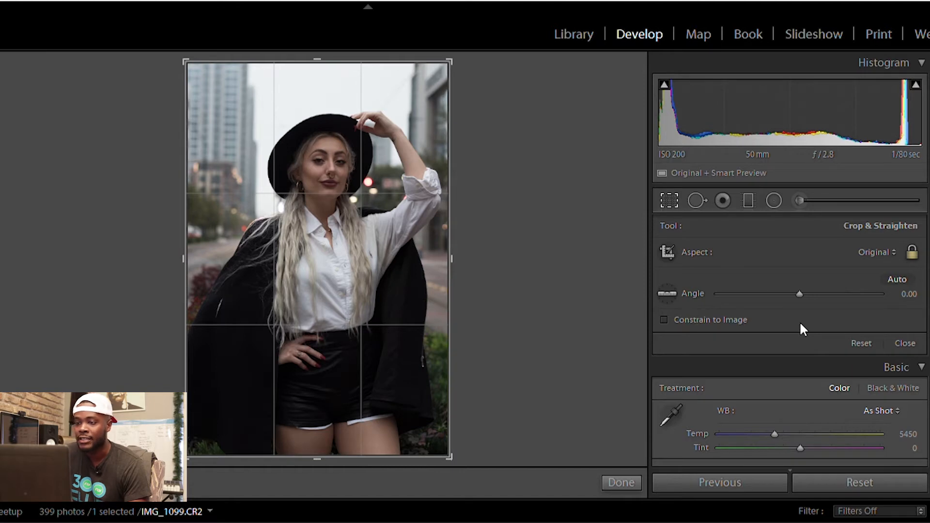
pyautogui.moveTo(270, 264); pyautogui.dragTo(271, 251)
pyautogui.press('Return')
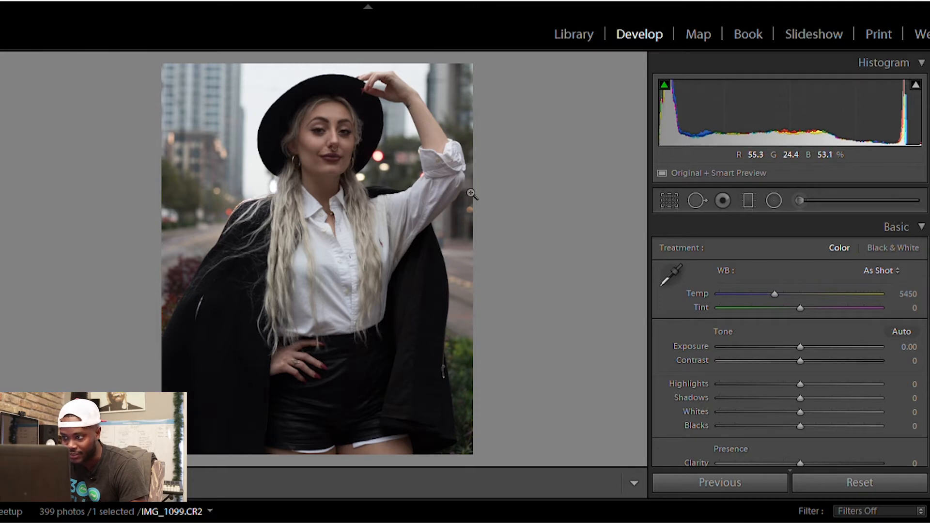
pyautogui.scroll(-10, 717, 321)
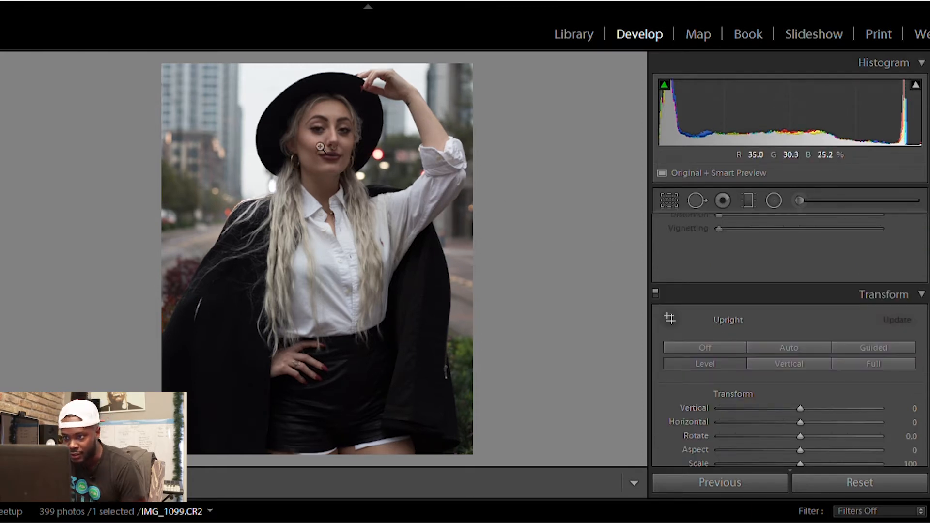
pyautogui.scroll(10, 715, 334)
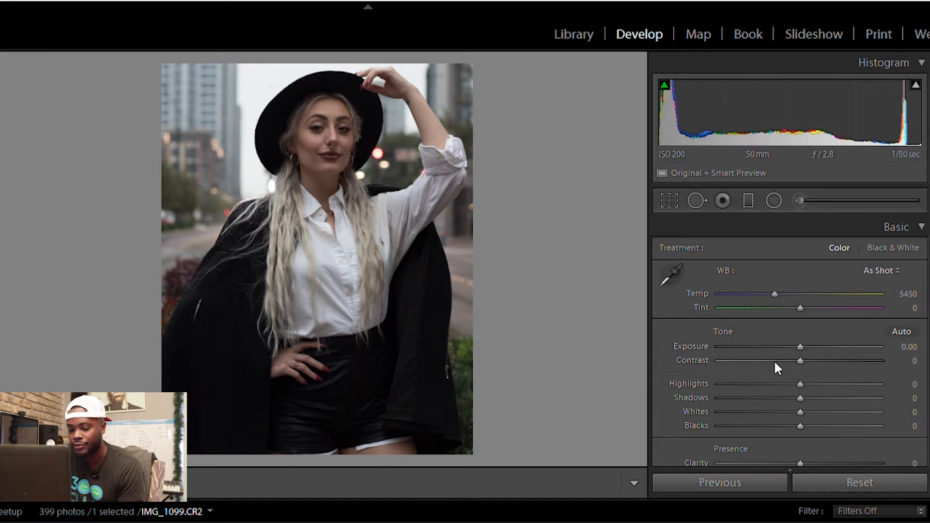
# Set Highlights to −100, Whites to +46 and Blacks to −18, using the clipping preview to judge the blacks.
pyautogui.moveTo(800, 368); pyautogui.dragTo(636, 378)
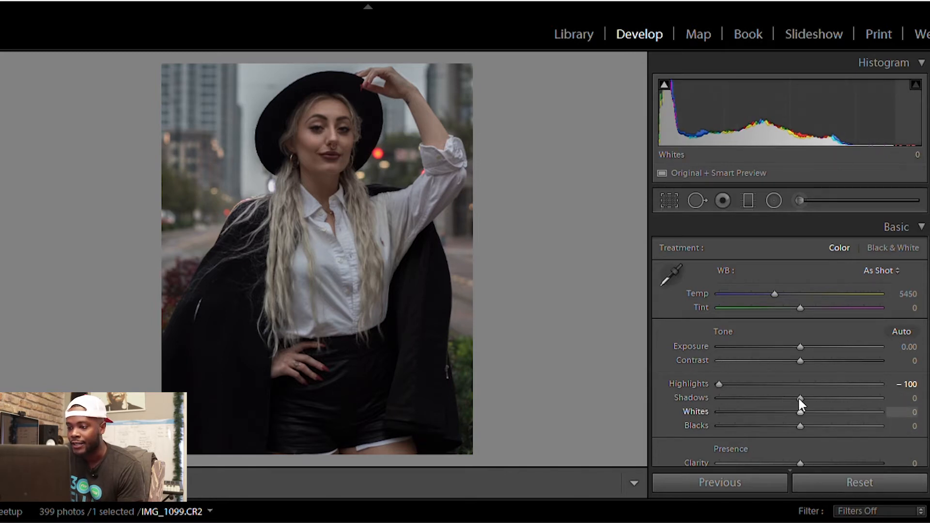
pyautogui.keyDown('alt'); pyautogui.moveTo(799, 400); pyautogui.dragTo(784, 411); pyautogui.keyUp('alt')
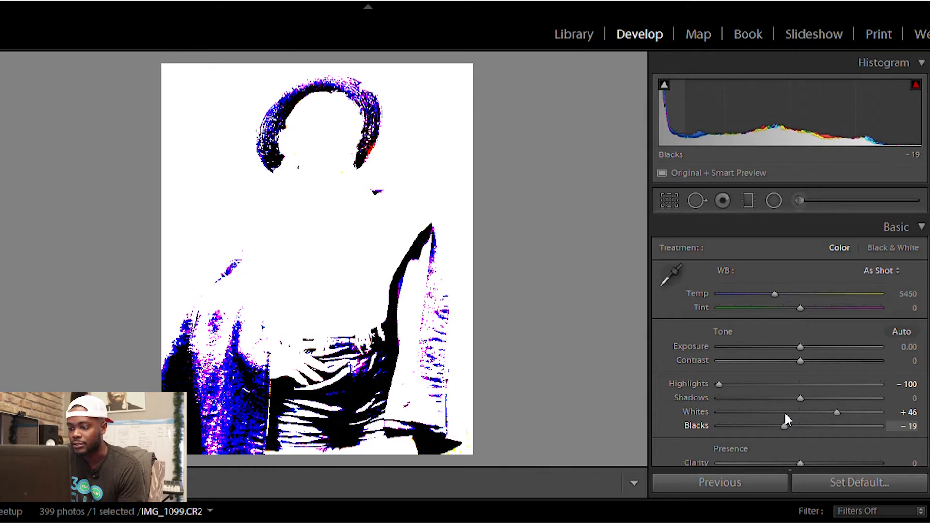
pyautogui.keyDown('alt'); pyautogui.moveTo(783, 411); pyautogui.dragTo(785, 412); pyautogui.keyUp('alt')
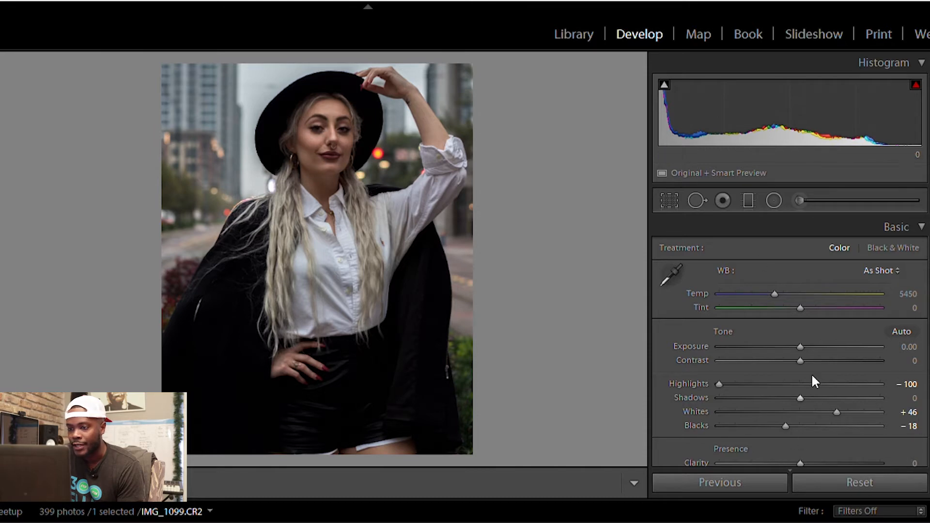
# Try lighter and darker shadows, settling on Shadows +82, and brighten the portrait with Exposure +0.88 and Contrast +29.
pyautogui.moveTo(801, 384); pyautogui.dragTo(857, 378)
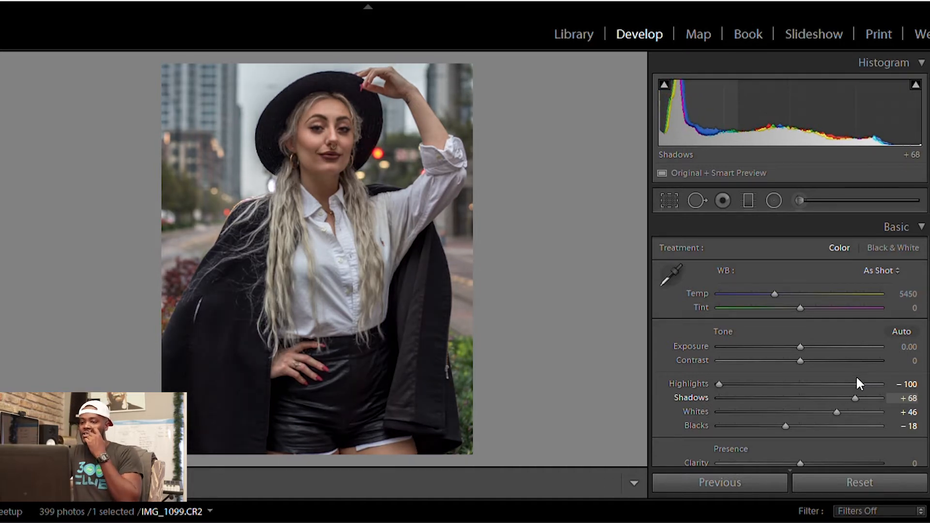
pyautogui.moveTo(857, 382)
pyautogui.mouseDown()
pyautogui.moveTo(840, 389)
pyautogui.moveTo(874, 379)
pyautogui.mouseUp()
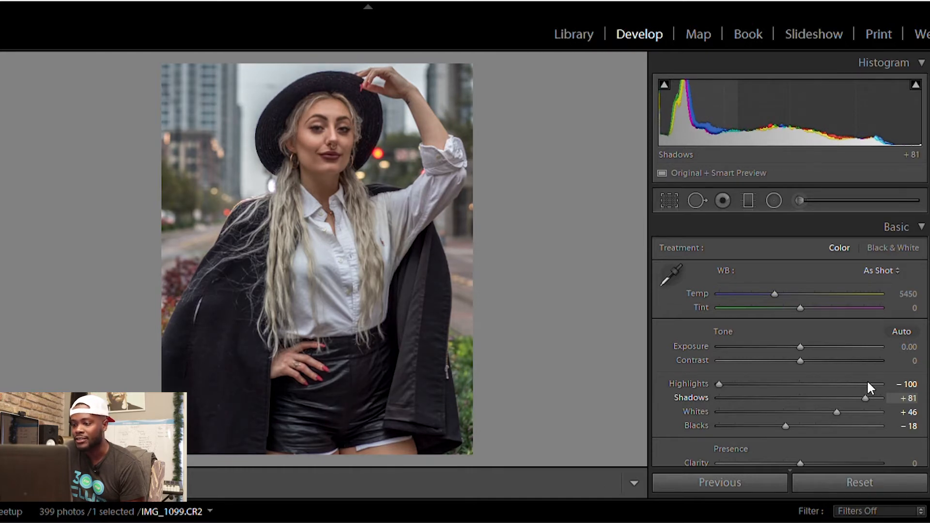
pyautogui.moveTo(873, 379); pyautogui.dragTo(761, 400)
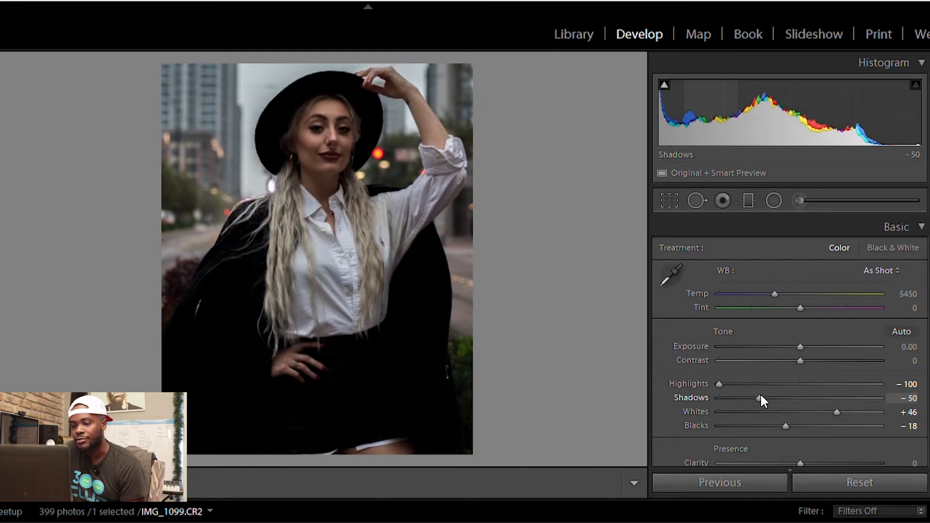
pyautogui.moveTo(761, 396); pyautogui.dragTo(864, 368)
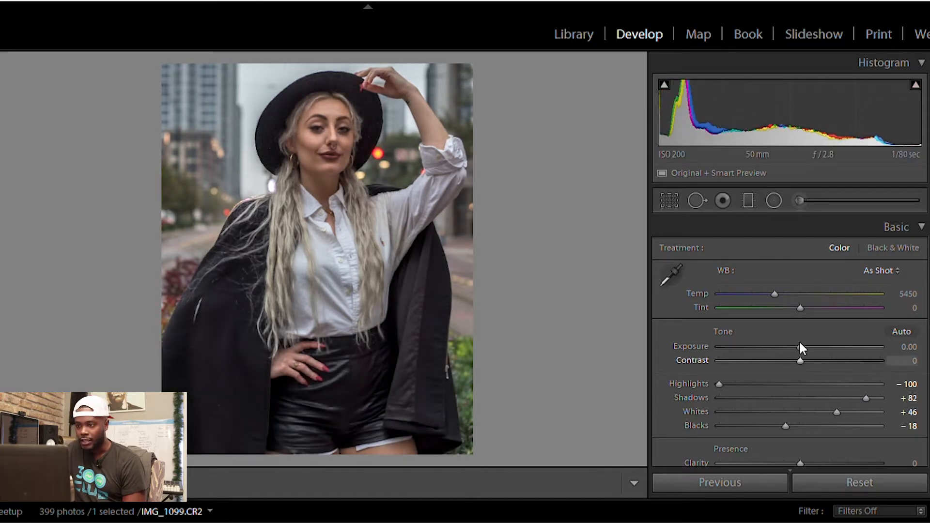
pyautogui.moveTo(800, 342); pyautogui.dragTo(824, 339)
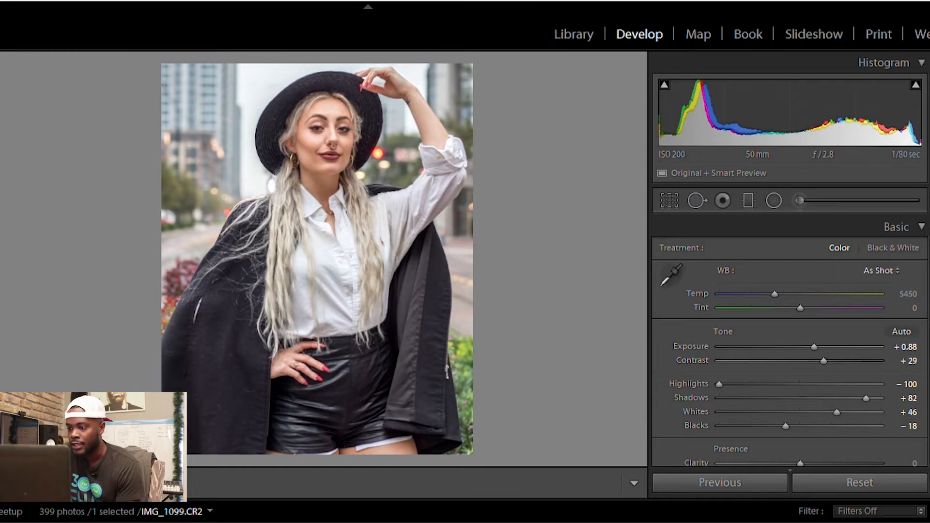
# Set the portrait's Clarity to +12.
pyautogui.scroll(-3, 913, 246)
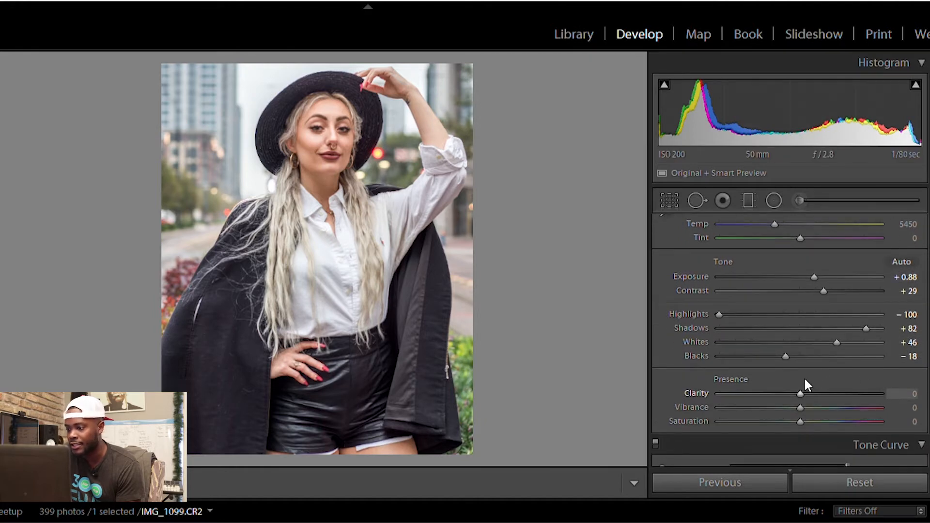
pyautogui.click(913, 393)
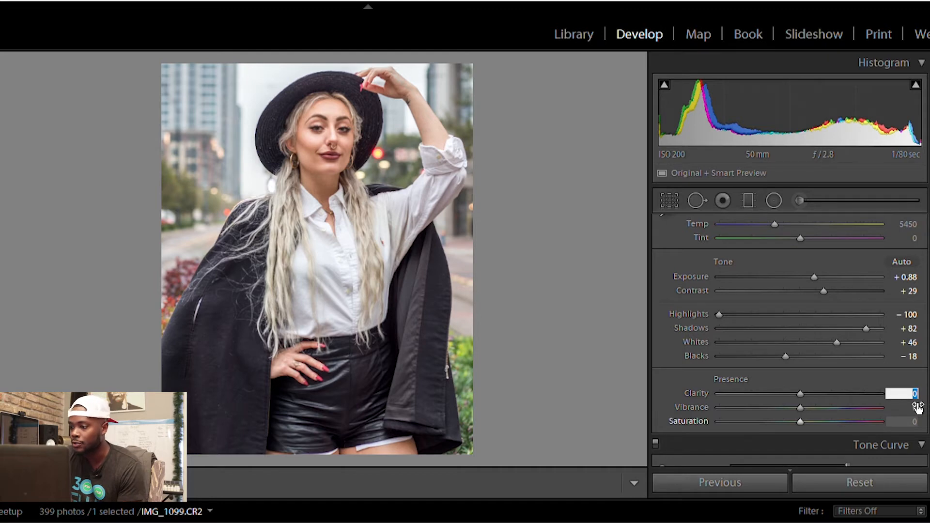
pyautogui.write('11')
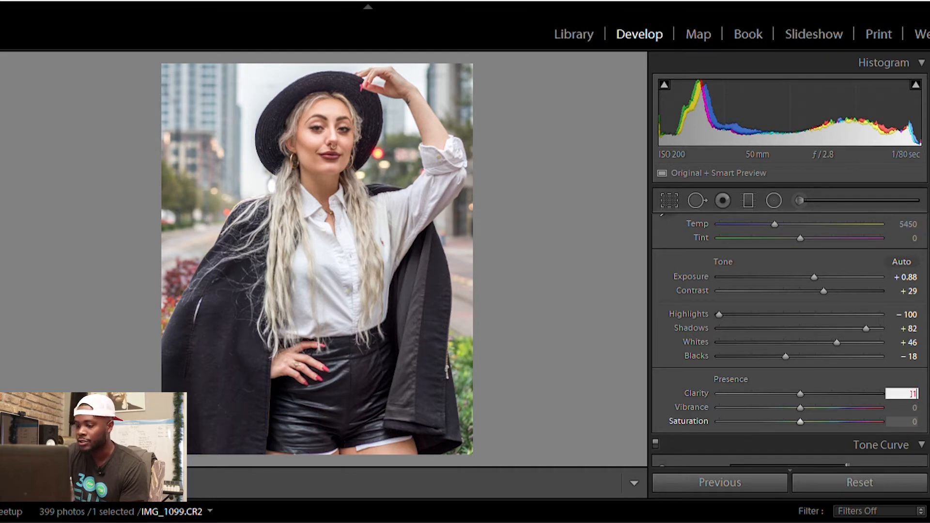
pyautogui.press('BackSpace')
pyautogui.press('BackSpace')
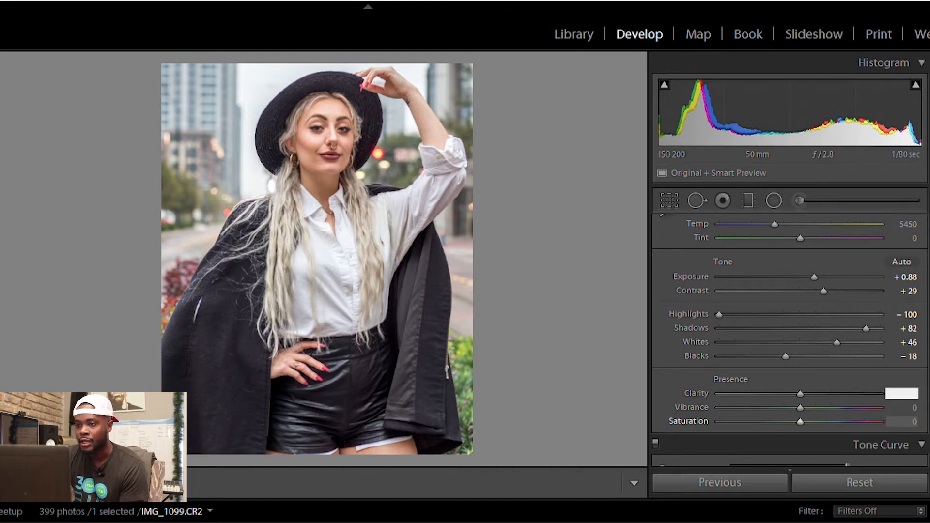
pyautogui.write('12')
pyautogui.press('Return')
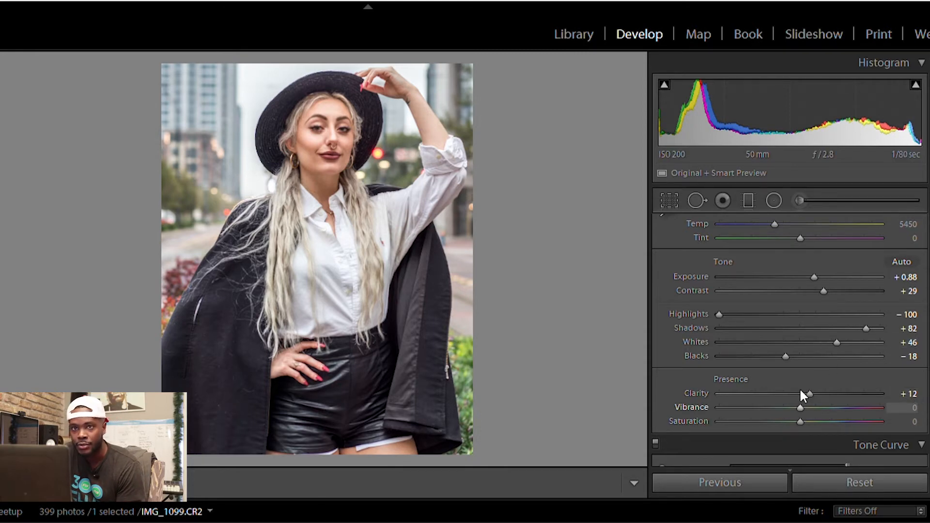
# Set Vibrance to +75 and Saturation to −19, and compare the portrait with its unedited version side by side.
pyautogui.moveTo(801, 393); pyautogui.dragTo(860, 400)
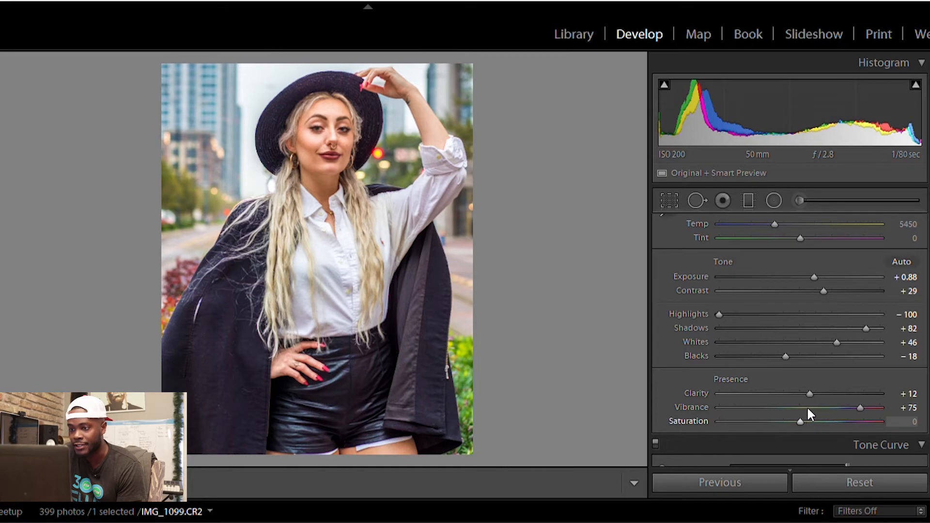
pyautogui.moveTo(799, 411)
pyautogui.mouseDown()
pyautogui.moveTo(776, 412)
pyautogui.moveTo(783, 412)
pyautogui.mouseUp()
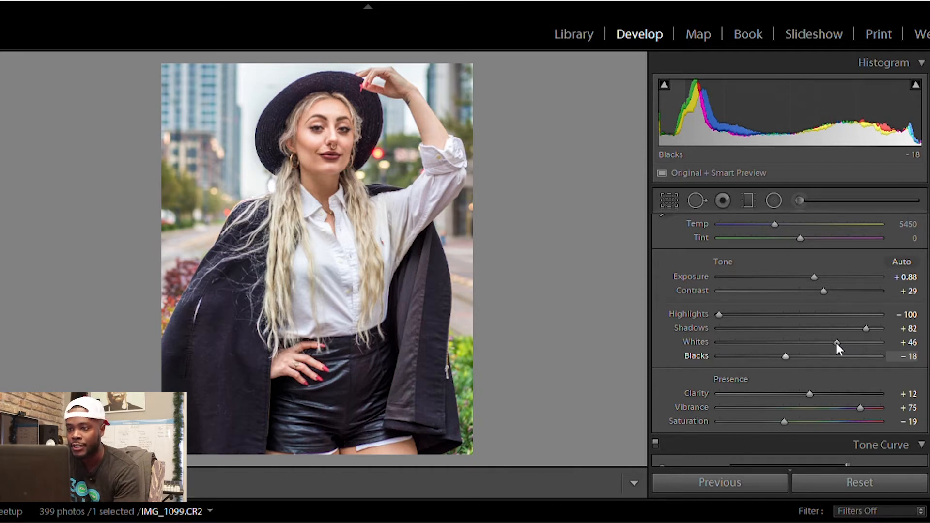
pyautogui.press('y')
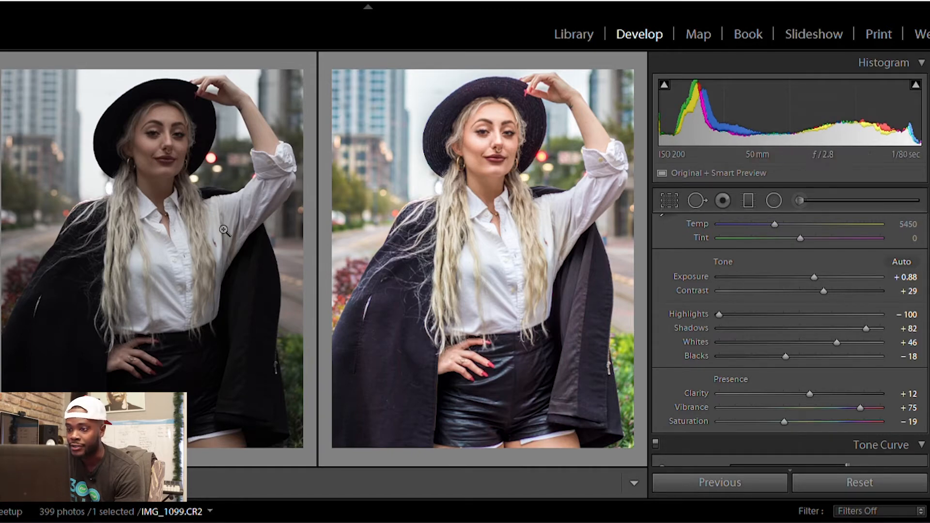
pyautogui.press('d')
# Set the Sharpening Amount to 100 and check the effect on the woman's face up close.
pyautogui.scroll(-15, 790, 339)
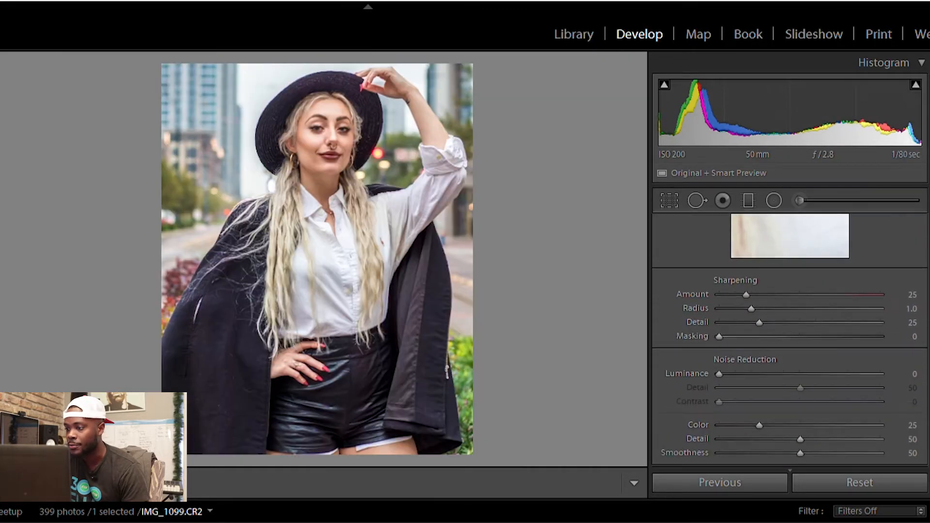
pyautogui.click(913, 294)
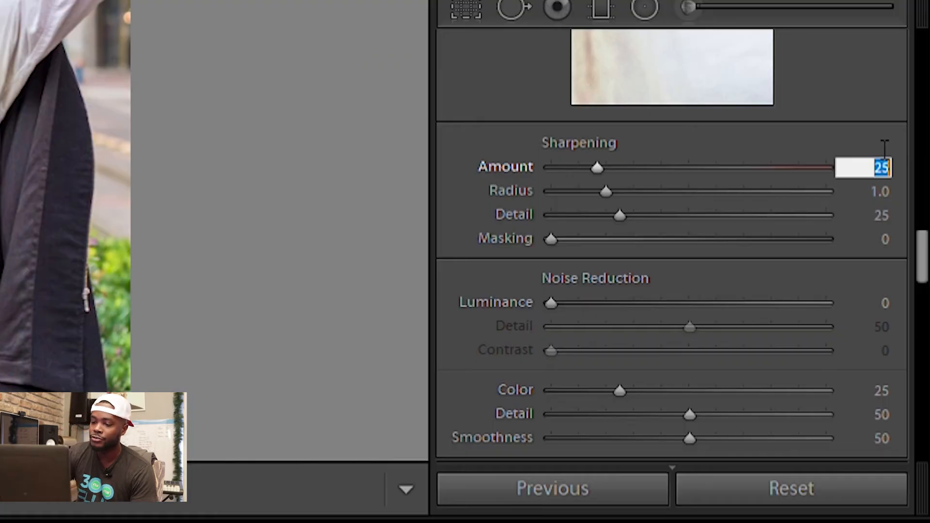
pyautogui.write('100')
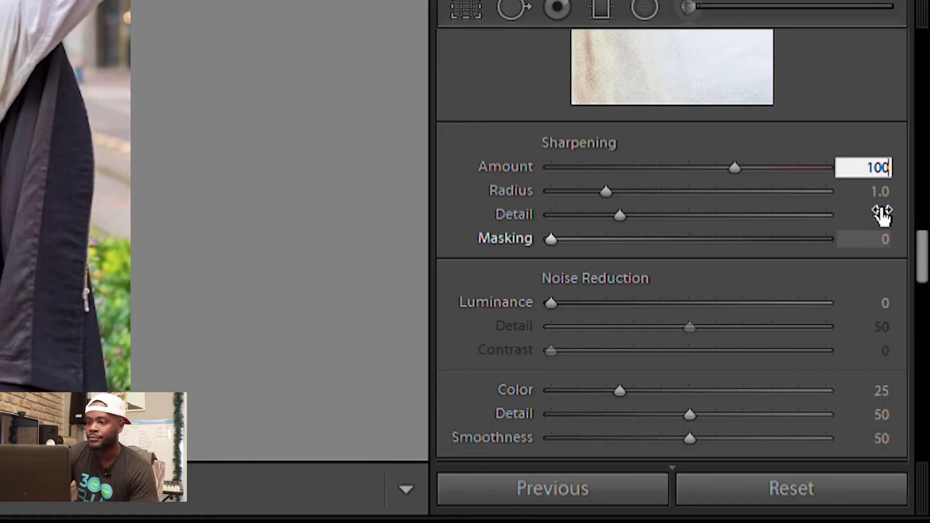
pyautogui.press('Return')
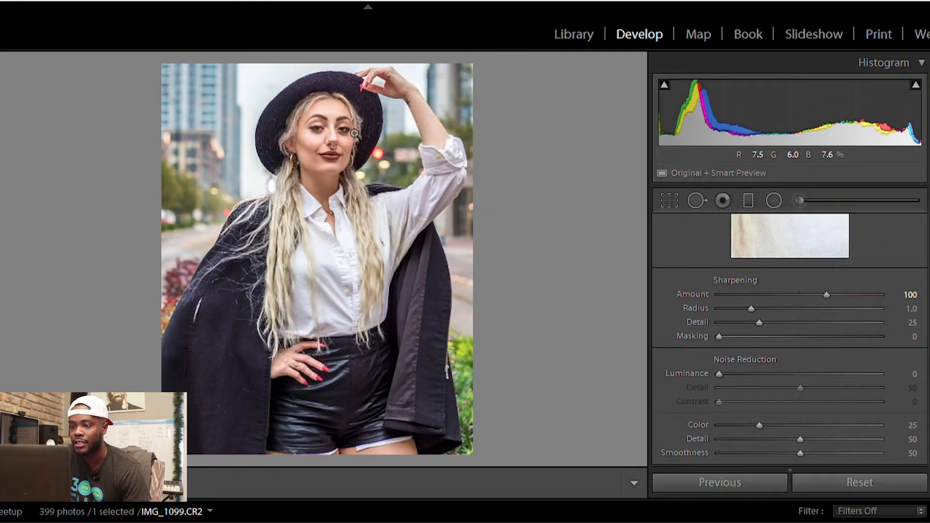
pyautogui.click(320, 127)
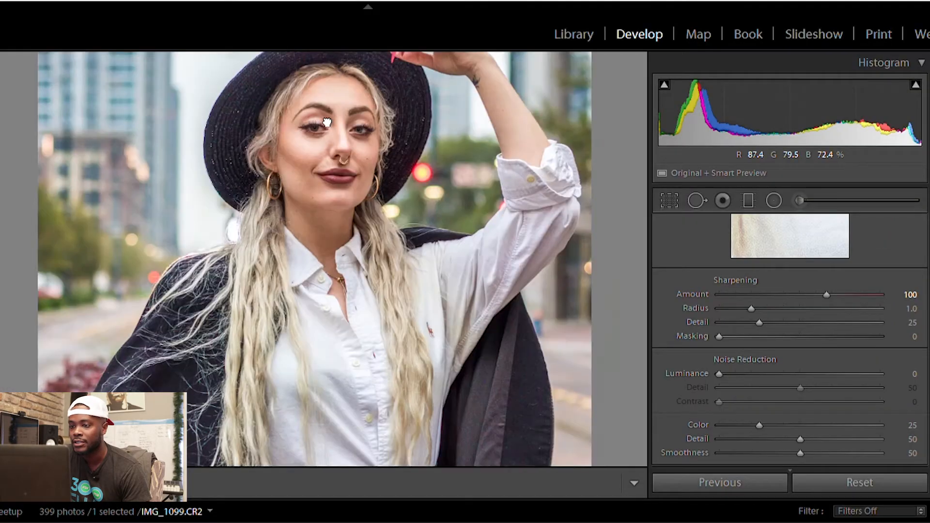
pyautogui.click(324, 120)
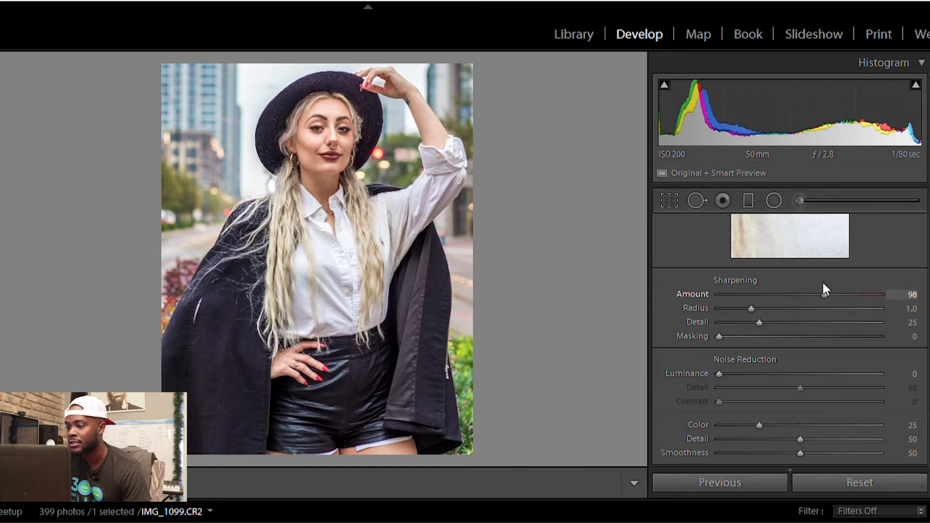
# Reduce the Sharpening Amount to 96 and raise Masking to 100 with the mask preview, limiting sharpening to the edges.
pyautogui.press('alt')
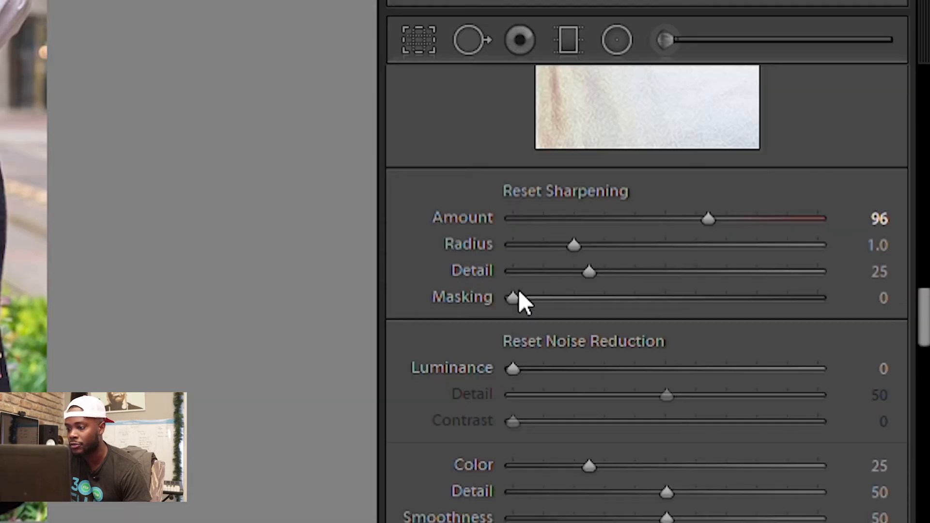
pyautogui.moveTo(516, 285); pyautogui.dragTo(833, 276)
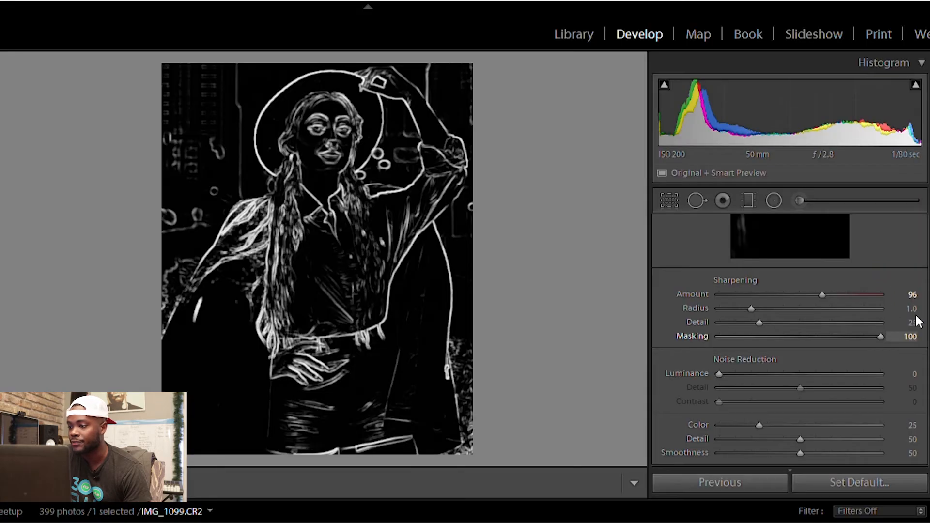
pyautogui.moveTo(917, 322); pyautogui.dragTo(879, 326)
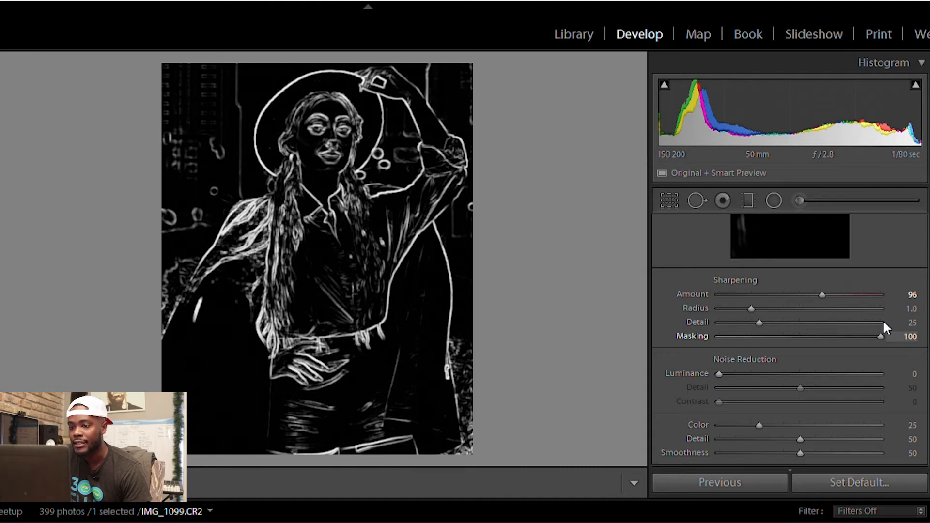
pyautogui.moveTo(883, 322)
pyautogui.mouseDown()
pyautogui.moveTo(753, 325)
pyautogui.moveTo(889, 321)
pyautogui.mouseUp()
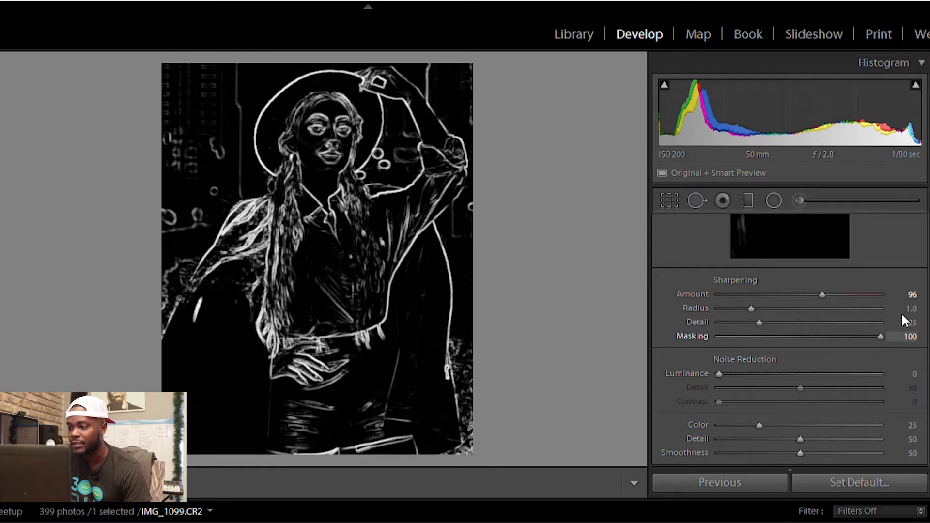
# Try a noise-reduction Luminance of 71 on the portrait.
pyautogui.moveTo(901, 312); pyautogui.dragTo(901, 312)
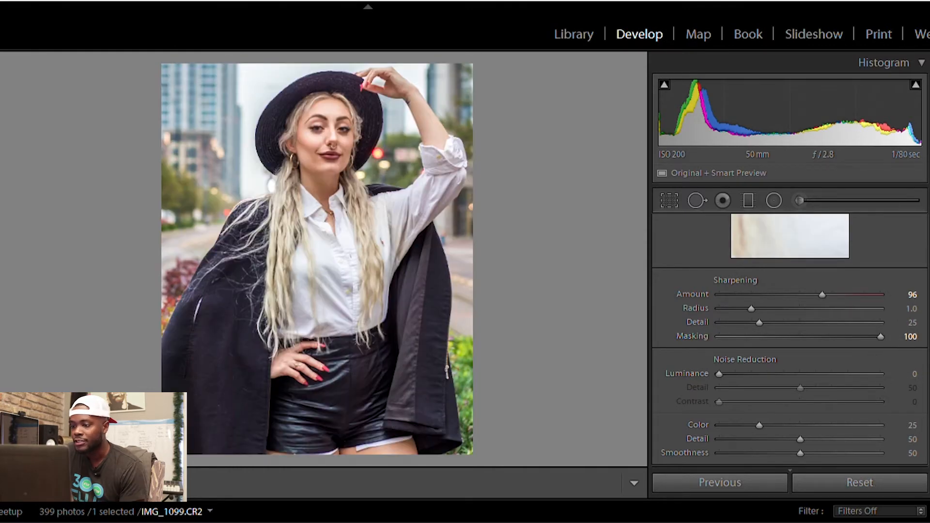
pyautogui.press('Tab')
pyautogui.press('Tab')
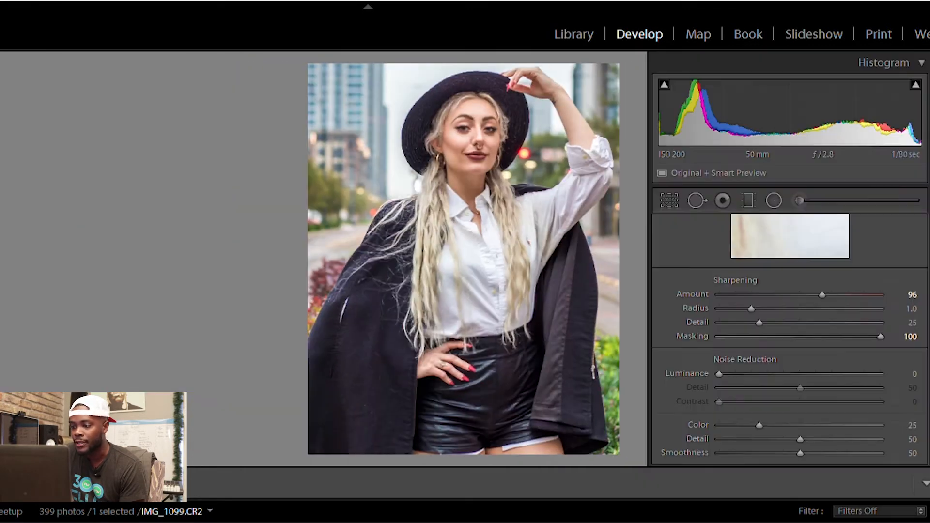
pyautogui.scroll(-2, 789, 338)
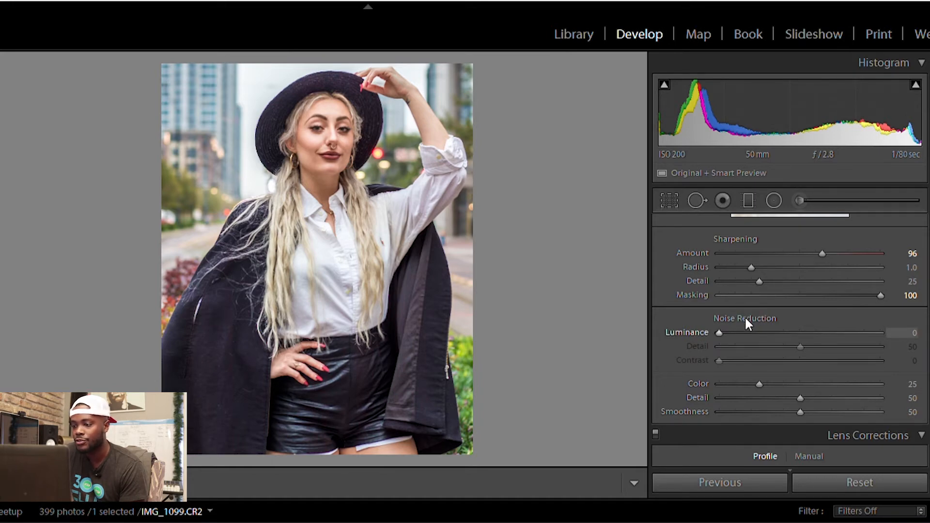
pyautogui.moveTo(745, 318); pyautogui.dragTo(833, 310)
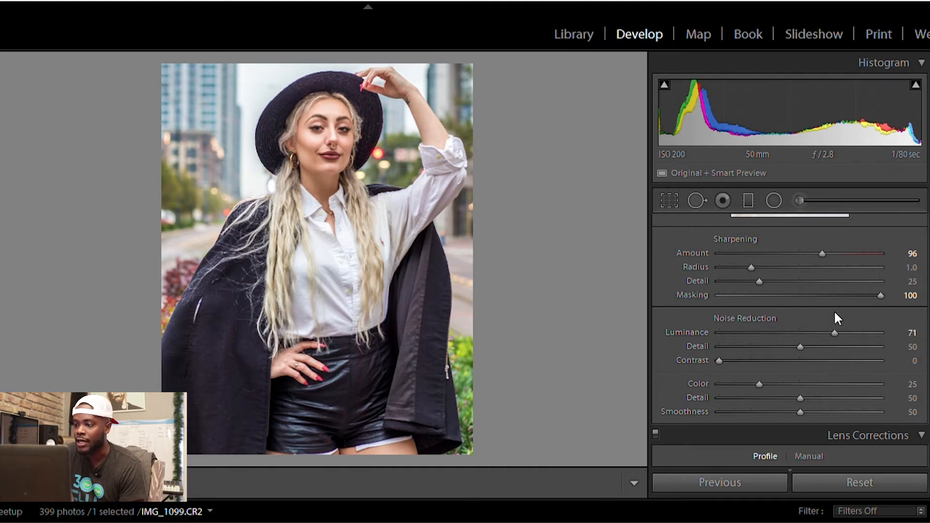
# Remove chromatic aberration and enable lens profile corrections for the Canon EF 50mm f/1.8 STM.
pyautogui.scroll(-5, 785, 310)
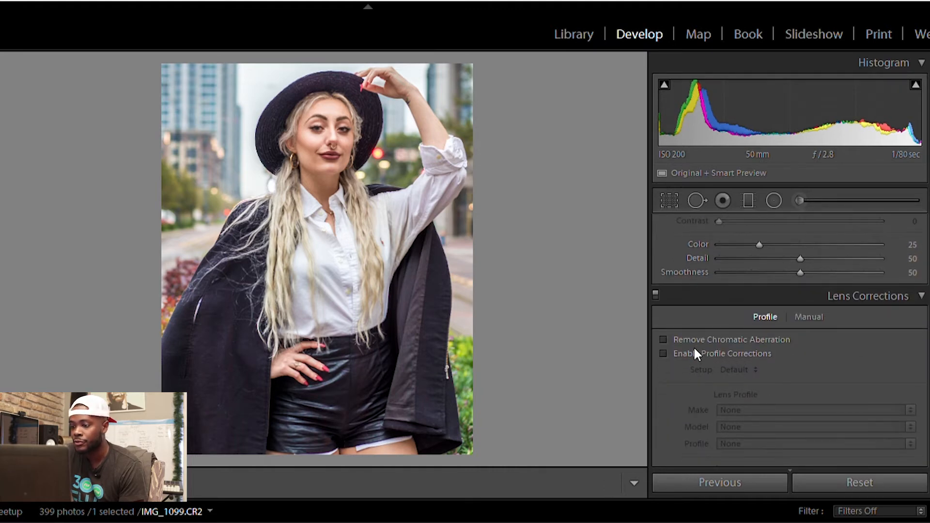
pyautogui.click(662, 339)
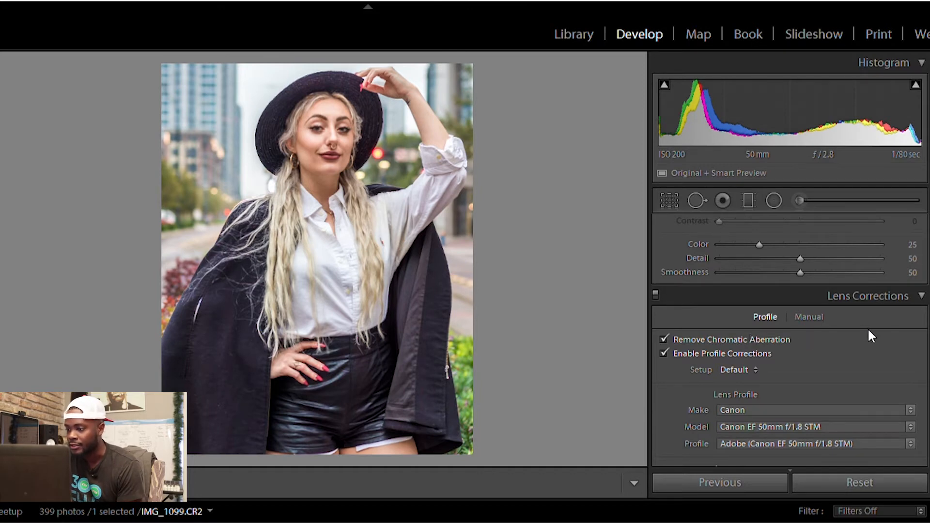
# Darken the portrait's corners with a post-crop vignetting Amount of −26 and raise Dehaze slightly.
pyautogui.scroll(-5, 797, 297)
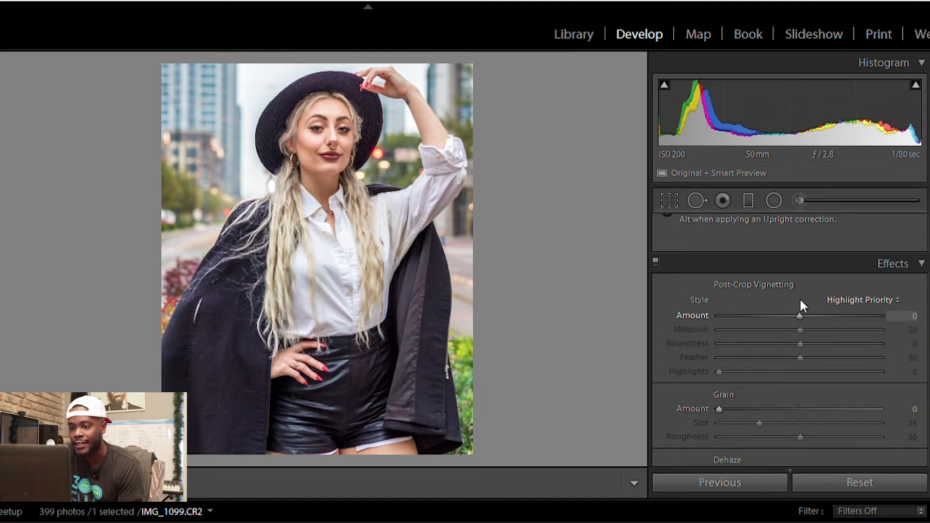
pyautogui.moveTo(800, 300); pyautogui.dragTo(780, 305)
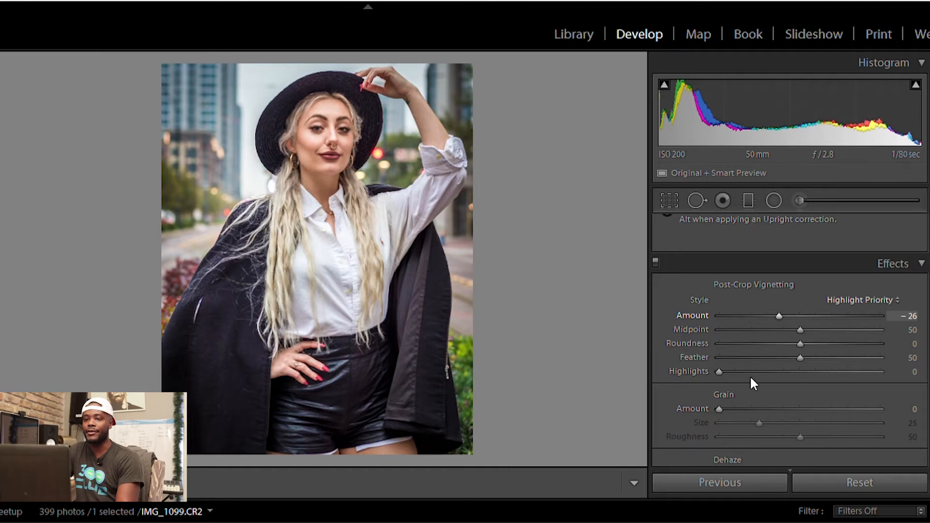
pyautogui.scroll(-2, 750, 375)
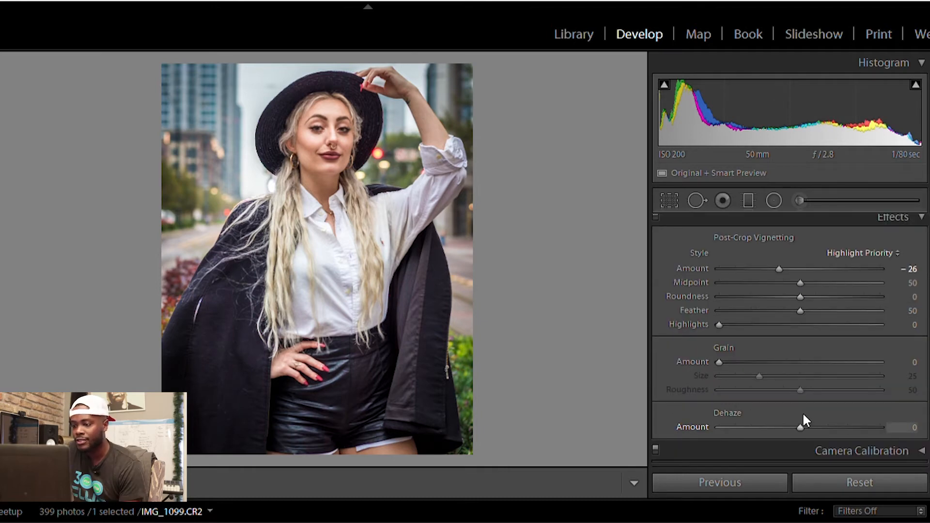
pyautogui.moveTo(800, 414); pyautogui.dragTo(808, 415)
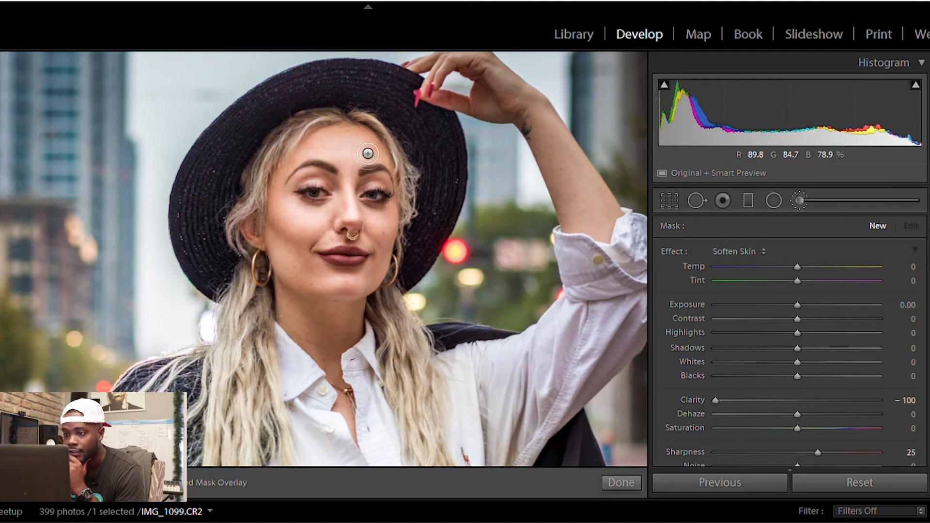
# Paint a Soften Skin adjustment over the woman's face and neck with the mask overlay shown, leaving out the eyes and lips.
pyautogui.moveTo(350, 146)
pyautogui.mouseDown()
pyautogui.moveTo(309, 155)
pyautogui.moveTo(380, 148)
pyautogui.mouseUp()
pyautogui.press('o')
pyautogui.moveTo(310, 225)
pyautogui.mouseDown()
pyautogui.moveTo(286, 183)
pyautogui.moveTo(301, 147)
pyautogui.moveTo(298, 174)
pyautogui.moveTo(329, 147)
pyautogui.moveTo(289, 188)
pyautogui.moveTo(289, 210)
pyautogui.moveTo(293, 188)
pyautogui.moveTo(303, 205)
pyautogui.moveTo(350, 207)
pyautogui.moveTo(358, 159)
pyautogui.moveTo(383, 171)
pyautogui.mouseUp()
pyautogui.moveTo(317, 224)
pyautogui.mouseDown()
pyautogui.moveTo(270, 231)
pyautogui.moveTo(274, 250)
pyautogui.moveTo(283, 222)
pyautogui.moveTo(286, 256)
pyautogui.moveTo(309, 266)
pyautogui.moveTo(306, 236)
pyautogui.moveTo(302, 314)
pyautogui.moveTo(297, 285)
pyautogui.moveTo(363, 422)
pyautogui.moveTo(354, 295)
pyautogui.moveTo(356, 333)
pyautogui.moveTo(371, 326)
pyautogui.moveTo(373, 299)
pyautogui.moveTo(356, 343)
pyautogui.moveTo(334, 357)
pyautogui.moveTo(316, 287)
pyautogui.moveTo(330, 346)
pyautogui.moveTo(340, 320)
pyautogui.moveTo(348, 373)
pyautogui.mouseUp()
pyautogui.moveTo(354, 294)
pyautogui.mouseDown()
pyautogui.moveTo(318, 254)
pyautogui.moveTo(335, 293)
pyautogui.moveTo(338, 265)
pyautogui.moveTo(349, 282)
pyautogui.moveTo(369, 276)
pyautogui.moveTo(346, 286)
pyautogui.moveTo(387, 273)
pyautogui.moveTo(391, 251)
pyautogui.mouseUp()
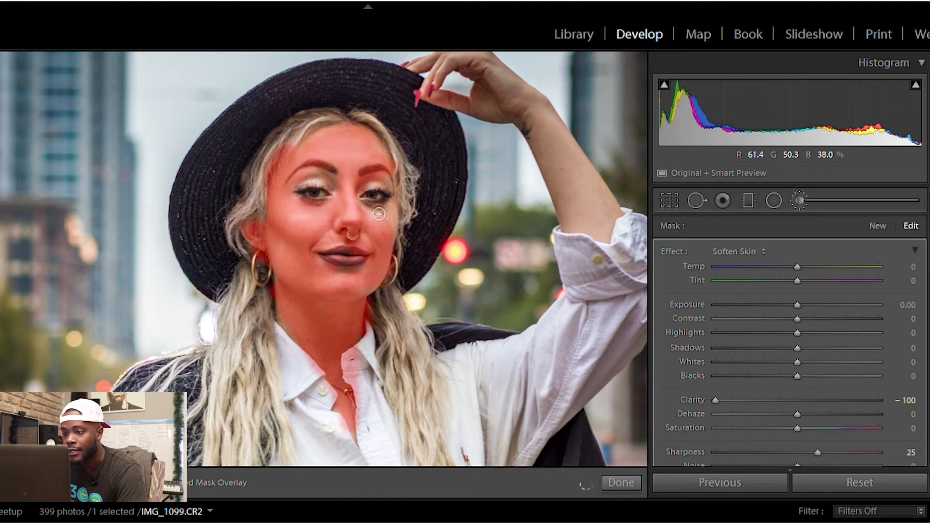
# Extend the Soften Skin mask over the raised arm and hand, erase the spill onto the sleeve and background, and hide the overlay.
pyautogui.moveTo(581, 180)
pyautogui.mouseDown()
pyautogui.moveTo(599, 219)
pyautogui.moveTo(557, 121)
pyautogui.moveTo(488, 104)
pyautogui.moveTo(498, 98)
pyautogui.moveTo(471, 72)
pyautogui.moveTo(542, 106)
pyautogui.moveTo(609, 209)
pyautogui.moveTo(620, 201)
pyautogui.moveTo(588, 214)
pyautogui.moveTo(622, 241)
pyautogui.moveTo(605, 178)
pyautogui.moveTo(607, 205)
pyautogui.mouseUp()
pyautogui.press('alt')
pyautogui.moveTo(597, 251)
pyautogui.mouseDown()
pyautogui.moveTo(577, 241)
pyautogui.moveTo(613, 252)
pyautogui.moveTo(637, 233)
pyautogui.moveTo(639, 219)
pyautogui.moveTo(652, 220)
pyautogui.moveTo(628, 259)
pyautogui.moveTo(603, 259)
pyautogui.moveTo(606, 279)
pyautogui.mouseUp()
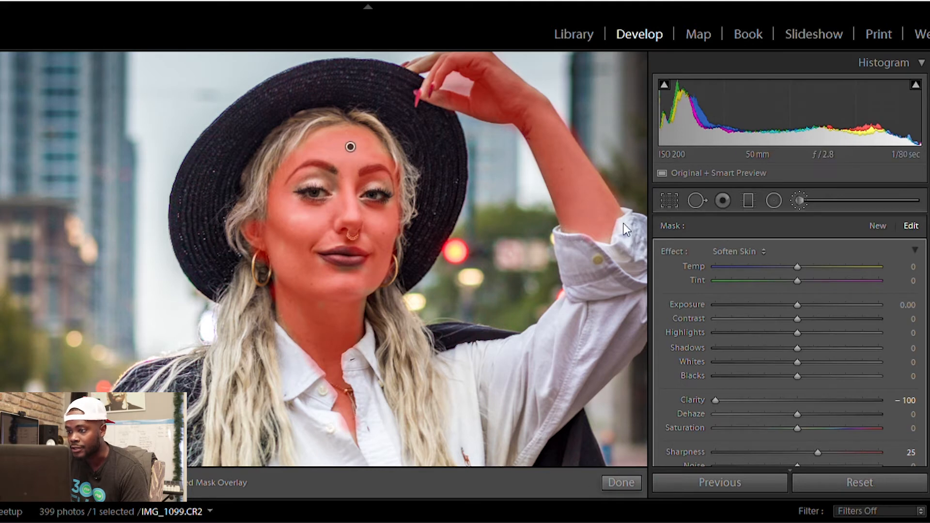
pyautogui.moveTo(586, 105)
pyautogui.mouseDown()
pyautogui.moveTo(617, 174)
pyautogui.moveTo(653, 214)
pyautogui.moveTo(574, 94)
pyautogui.mouseUp()
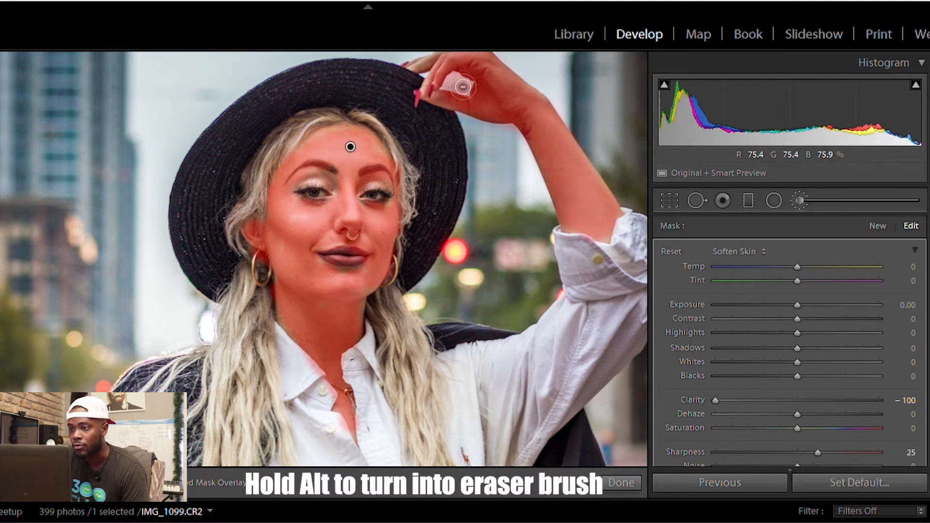
pyautogui.moveTo(470, 81); pyautogui.dragTo(491, 121)
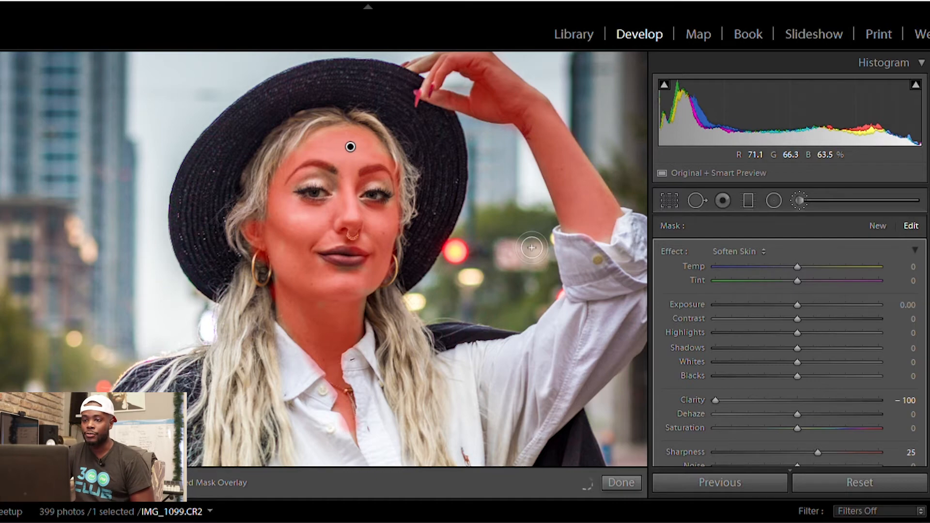
pyautogui.press('o')
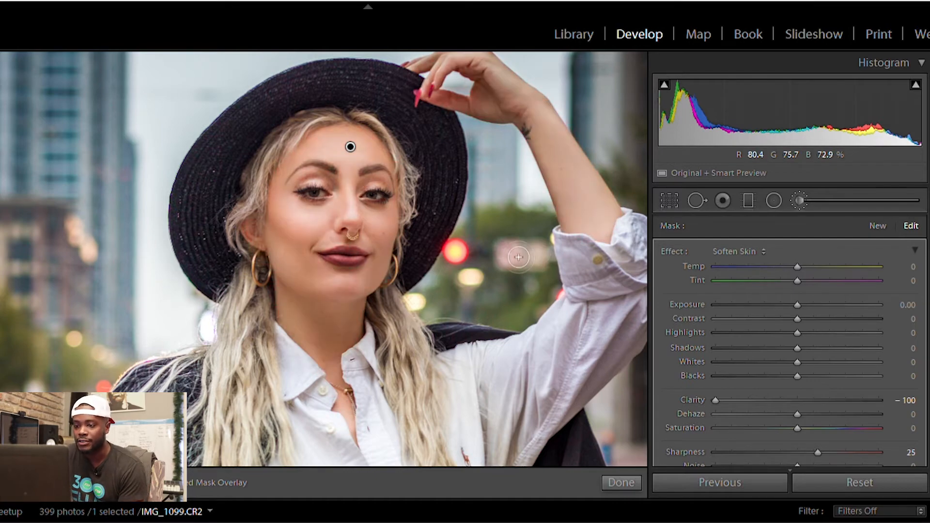
# Set the Soften Skin mask's Clarity to −71 and check the skin both up close and in the full portrait.
pyautogui.click(310, 220)
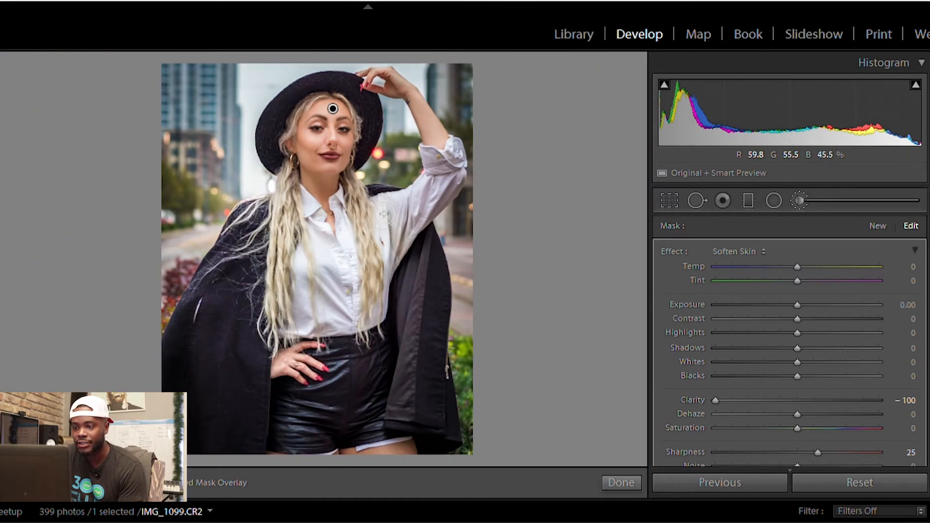
pyautogui.click(311, 143)
pyautogui.moveTo(349, 125); pyautogui.dragTo(348, 232)
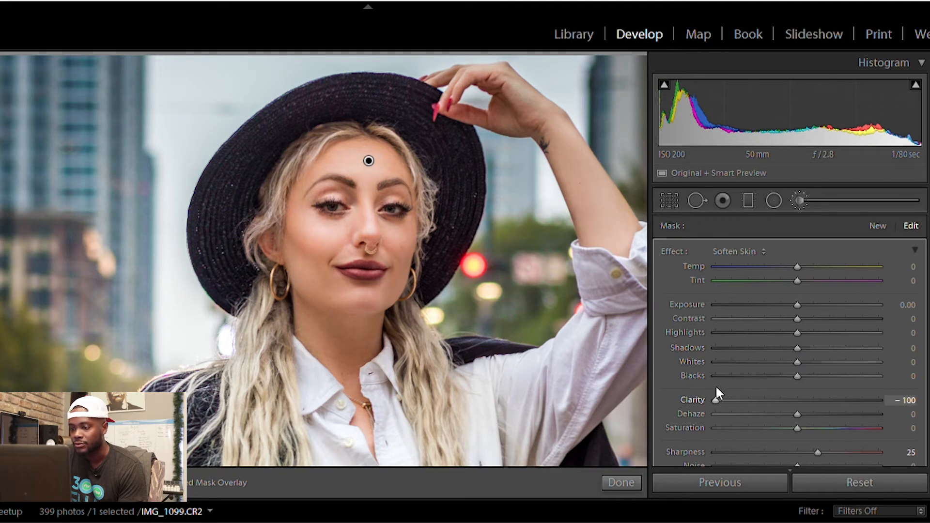
pyautogui.moveTo(714, 387); pyautogui.dragTo(717, 388)
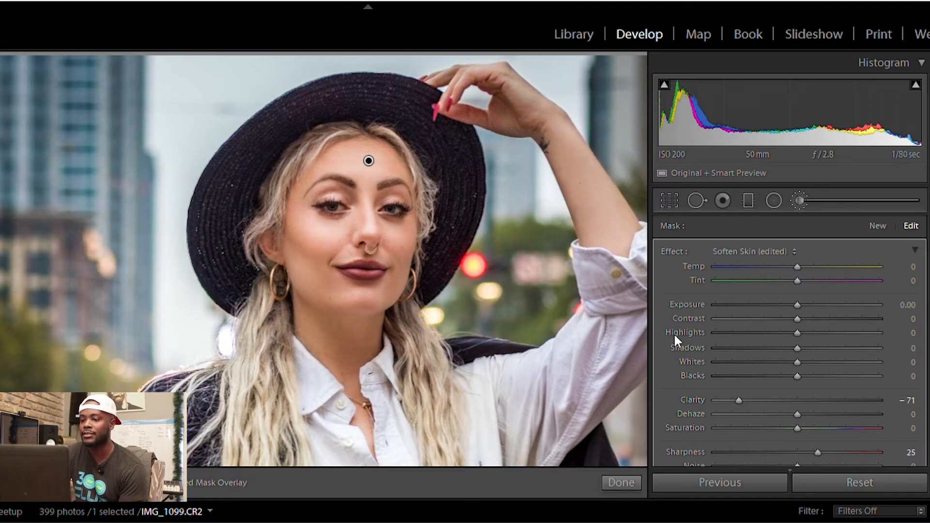
pyautogui.press('z')
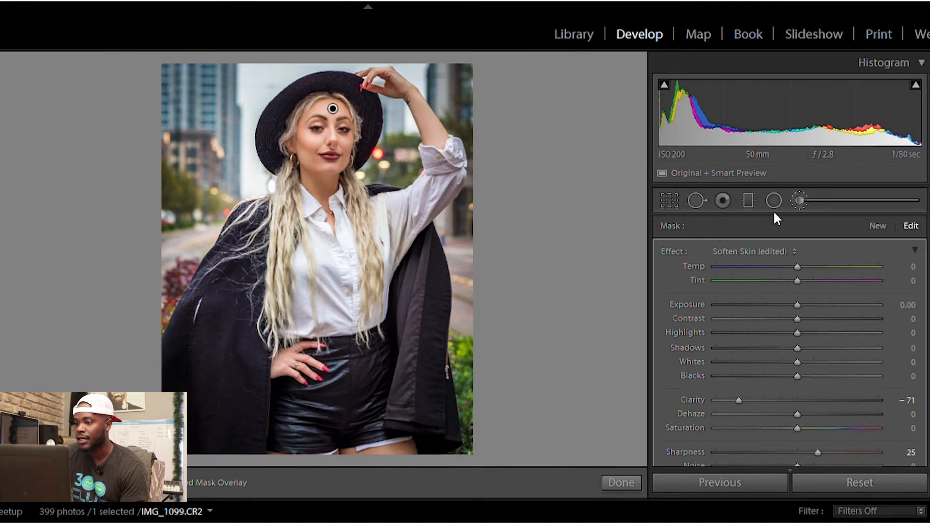
# Start a new Teeth Whitening brush adjustment and paint it over the white of the woman's right eye.
pyautogui.click(798, 198)
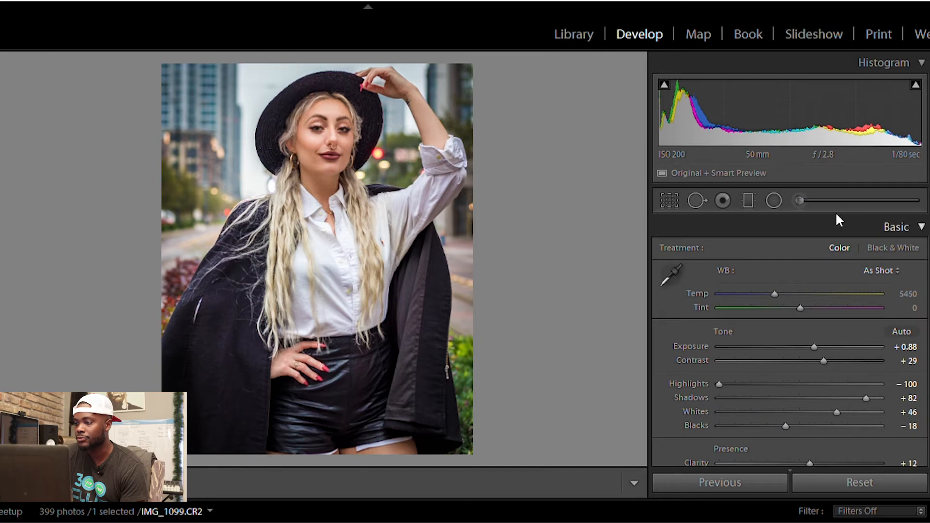
pyautogui.click(800, 200)
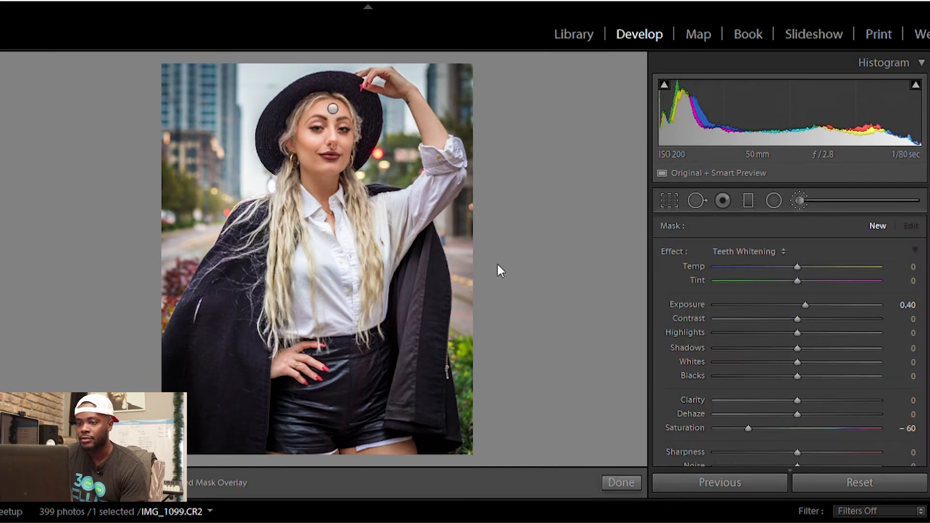
pyautogui.press('z')
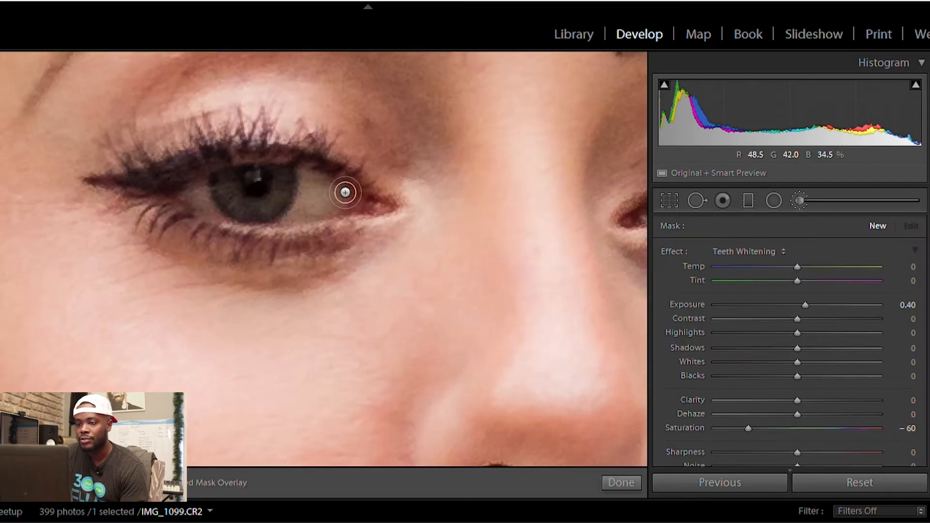
pyautogui.moveTo(336, 192)
pyautogui.mouseDown()
pyautogui.moveTo(325, 185)
pyautogui.moveTo(340, 205)
pyautogui.moveTo(360, 207)
pyautogui.moveTo(348, 193)
pyautogui.moveTo(310, 219)
pyautogui.moveTo(328, 216)
pyautogui.moveTo(283, 207)
pyautogui.mouseUp()
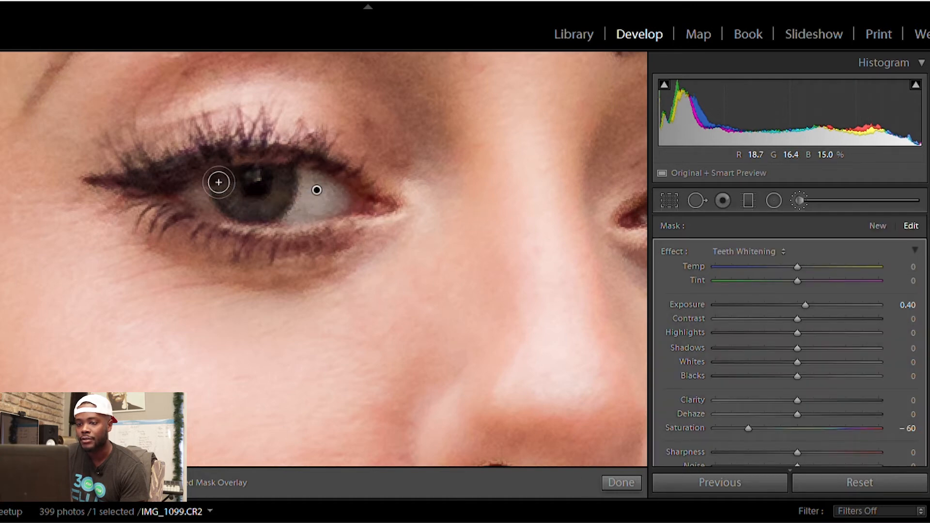
pyautogui.moveTo(216, 189)
pyautogui.mouseDown()
pyautogui.moveTo(216, 202)
pyautogui.moveTo(205, 195)
pyautogui.moveTo(223, 208)
pyautogui.moveTo(272, 208)
pyautogui.mouseUp()
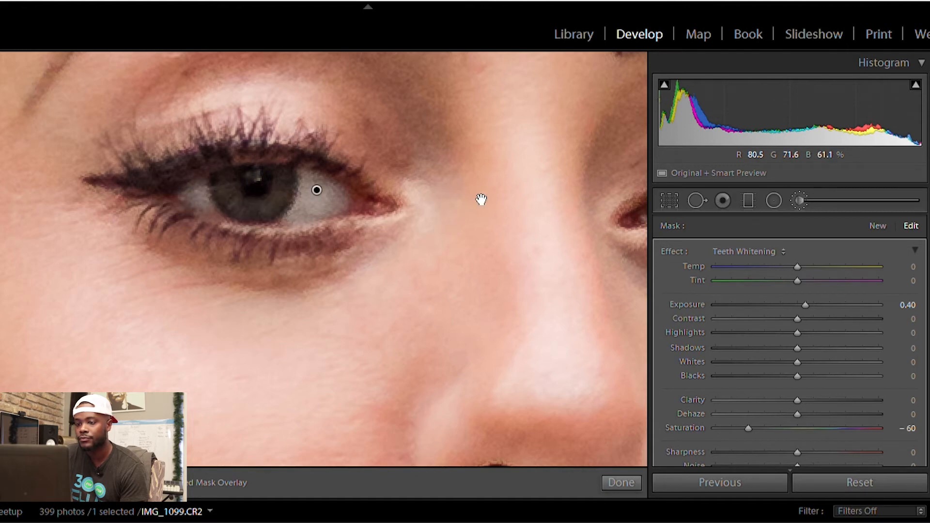
# Paint the same whitening mask over the white of the woman's left eye, then view the full portrait and close the brush.
pyautogui.hscroll(10, 481, 199)
pyautogui.hscroll(1, 177, 202)
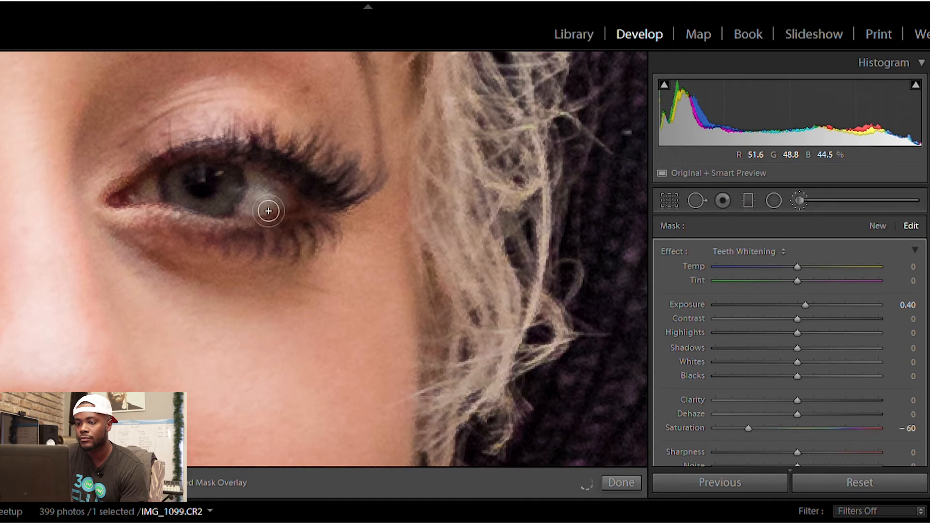
pyautogui.moveTo(282, 200)
pyautogui.mouseDown()
pyautogui.moveTo(271, 180)
pyautogui.moveTo(296, 202)
pyautogui.moveTo(264, 191)
pyautogui.mouseUp()
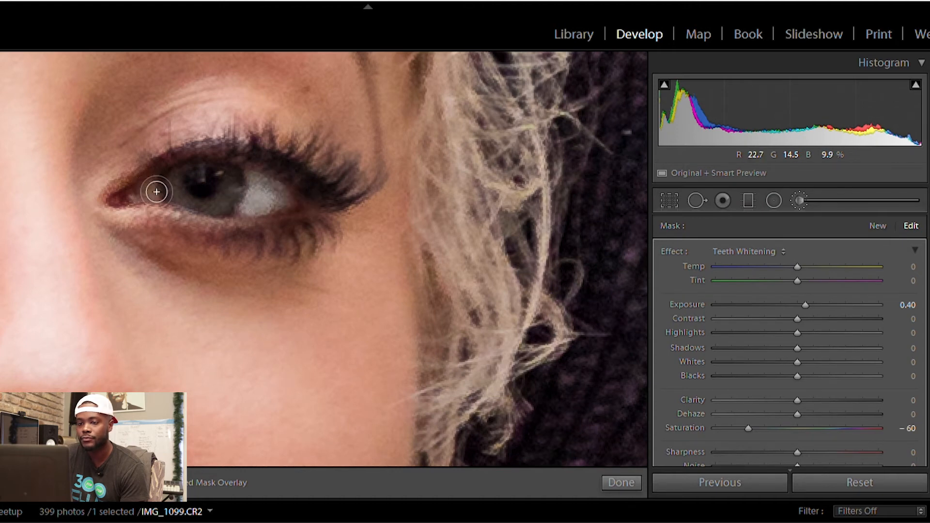
pyautogui.moveTo(160, 193)
pyautogui.mouseDown()
pyautogui.moveTo(170, 193)
pyautogui.moveTo(145, 195)
pyautogui.mouseUp()
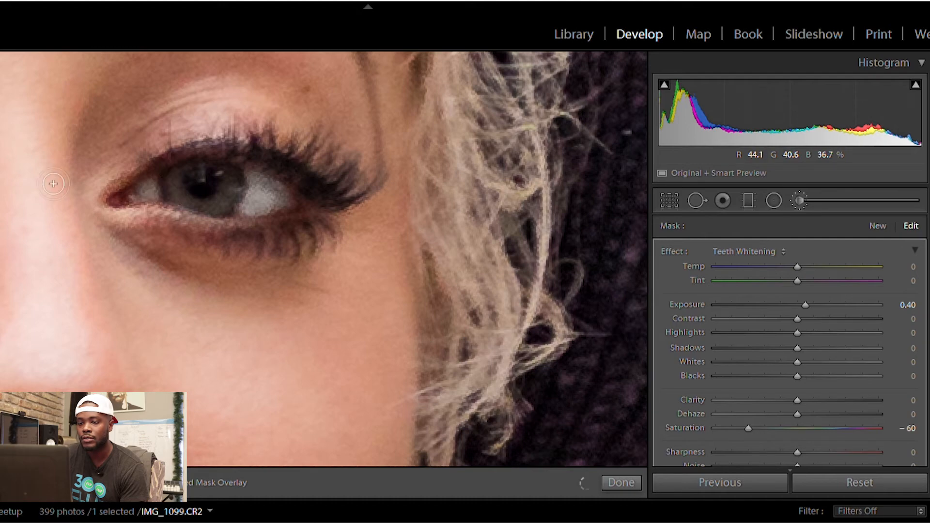
pyautogui.hotkey('ctrl', '-')
pyautogui.click(239, 192)
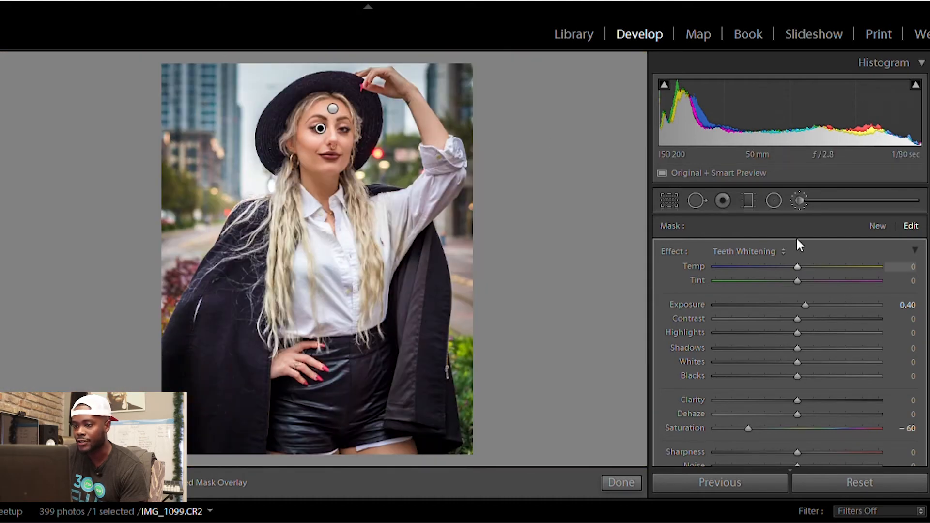
pyautogui.click(799, 191)
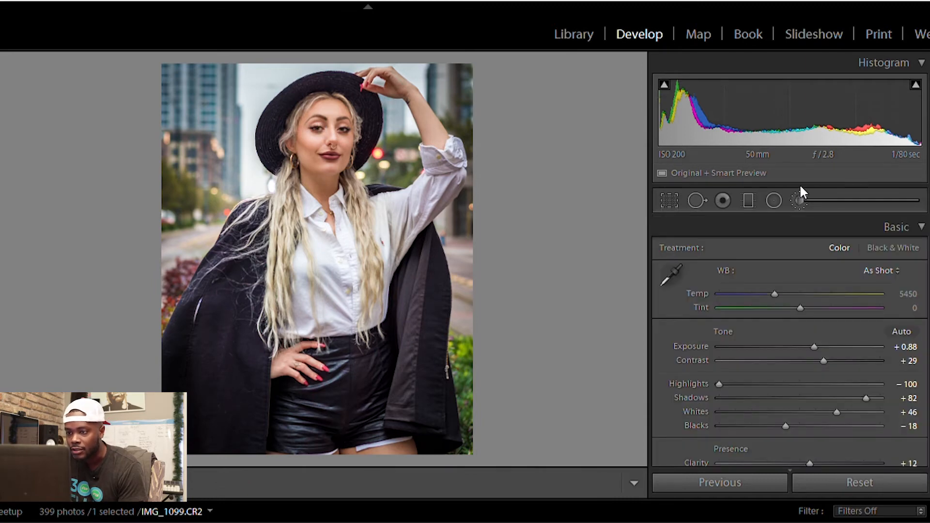
pyautogui.click(800, 192)
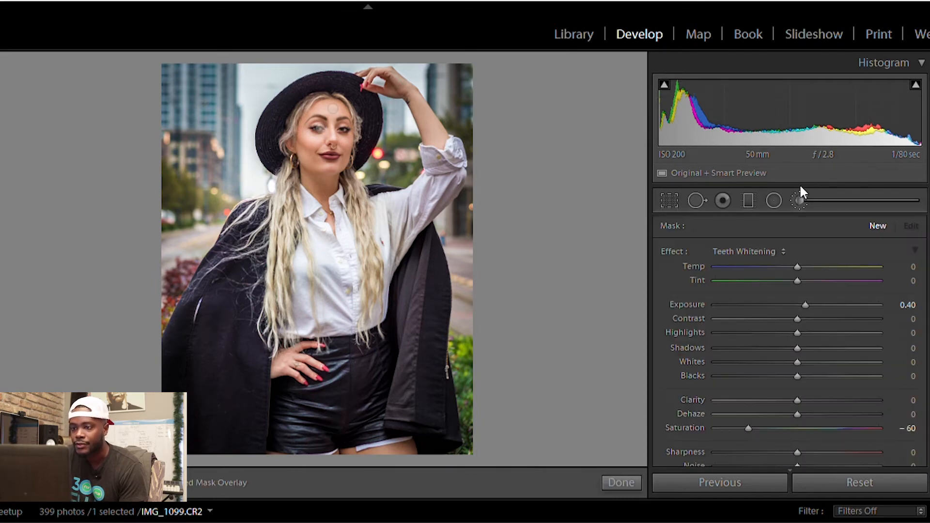
pyautogui.click(320, 128)
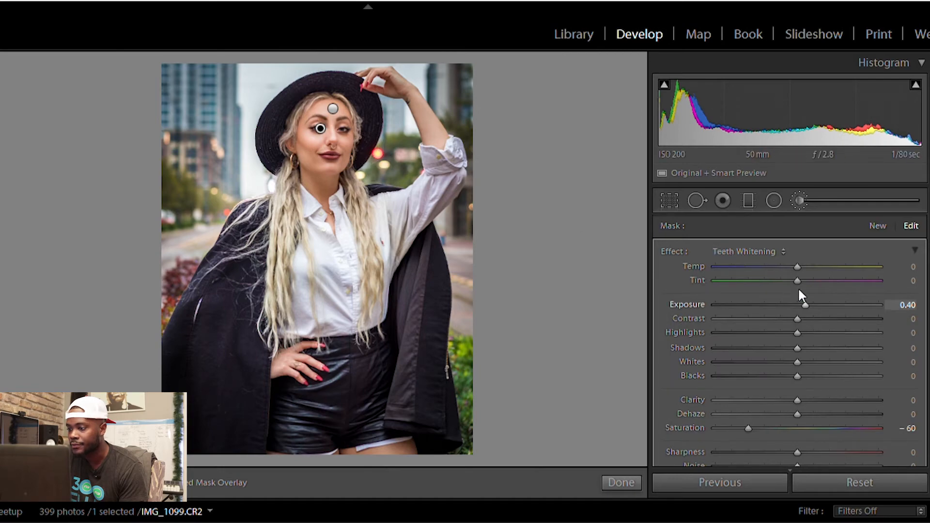
pyautogui.press('k')
# Start a new Iris Enhance brush adjustment and paint it over the irises of both of the woman's eyes.
pyautogui.click(331, 119)
pyautogui.click(331, 119)
pyautogui.click(332, 120)
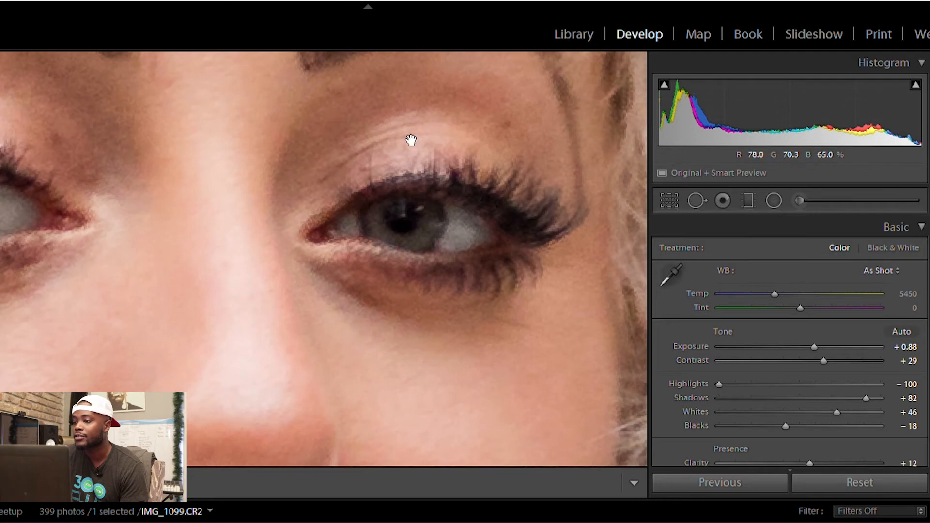
pyautogui.click(799, 198)
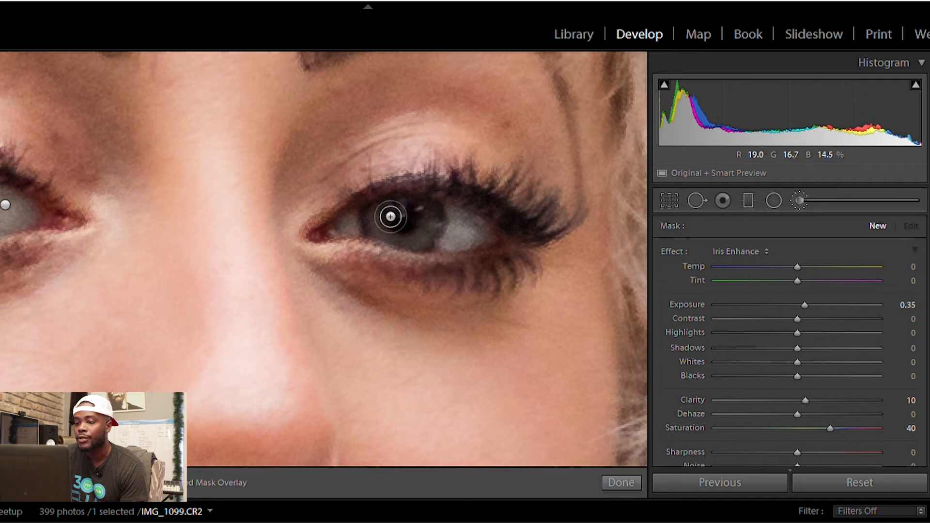
pyautogui.moveTo(390, 217)
pyautogui.mouseDown()
pyautogui.moveTo(415, 240)
pyautogui.moveTo(440, 238)
pyautogui.moveTo(440, 209)
pyautogui.moveTo(452, 220)
pyautogui.moveTo(446, 240)
pyautogui.moveTo(419, 243)
pyautogui.moveTo(398, 222)
pyautogui.moveTo(353, 211)
pyautogui.mouseUp()
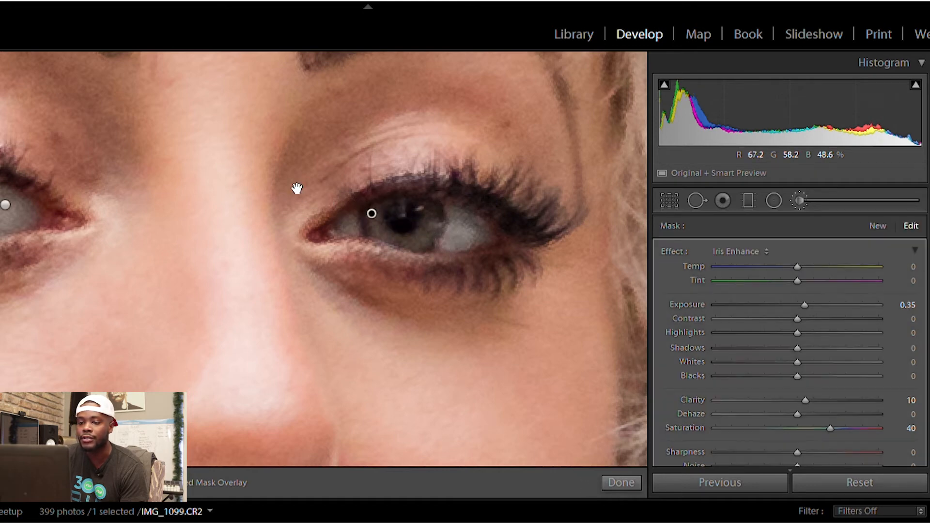
pyautogui.moveTo(118, 180); pyautogui.dragTo(237, 223)
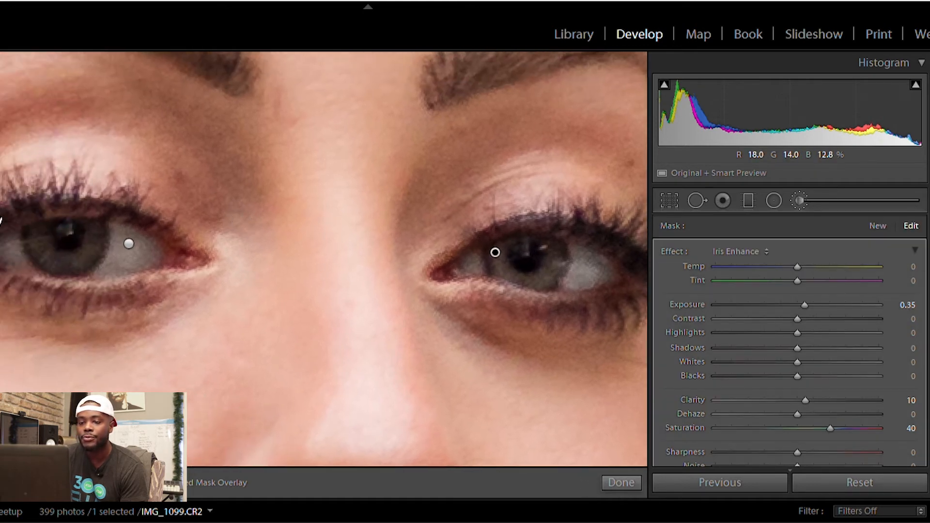
pyautogui.moveTo(52, 236)
pyautogui.mouseDown()
pyautogui.moveTo(59, 255)
pyautogui.moveTo(94, 259)
pyautogui.moveTo(106, 252)
pyautogui.moveTo(110, 228)
pyautogui.moveTo(102, 258)
pyautogui.moveTo(78, 269)
pyautogui.moveTo(55, 260)
pyautogui.moveTo(52, 234)
pyautogui.moveTo(60, 267)
pyautogui.moveTo(101, 256)
pyautogui.moveTo(112, 234)
pyautogui.mouseUp()
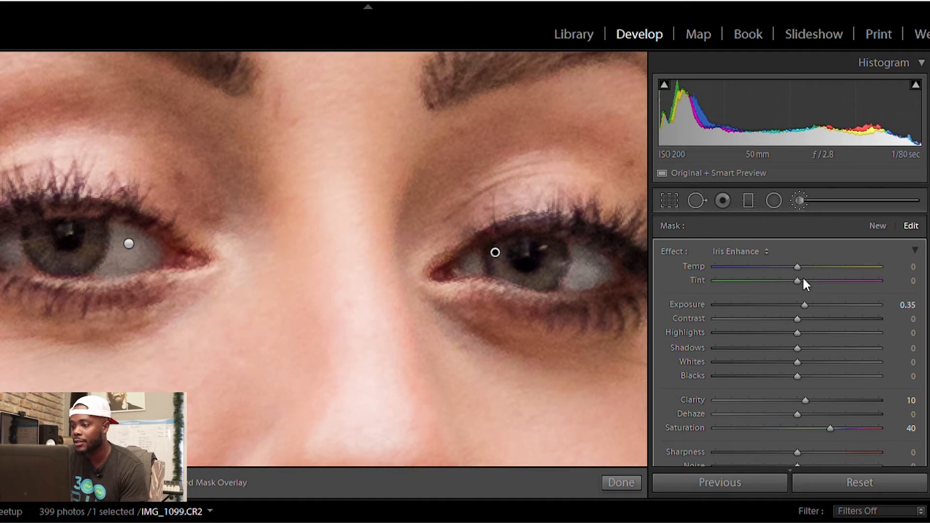
# Set the iris mask's Temp to −18, Exposure to 0.57, Contrast to 4, Clarity to 19 and Sharpness to 8.
pyautogui.scroll(5, 806, 291)
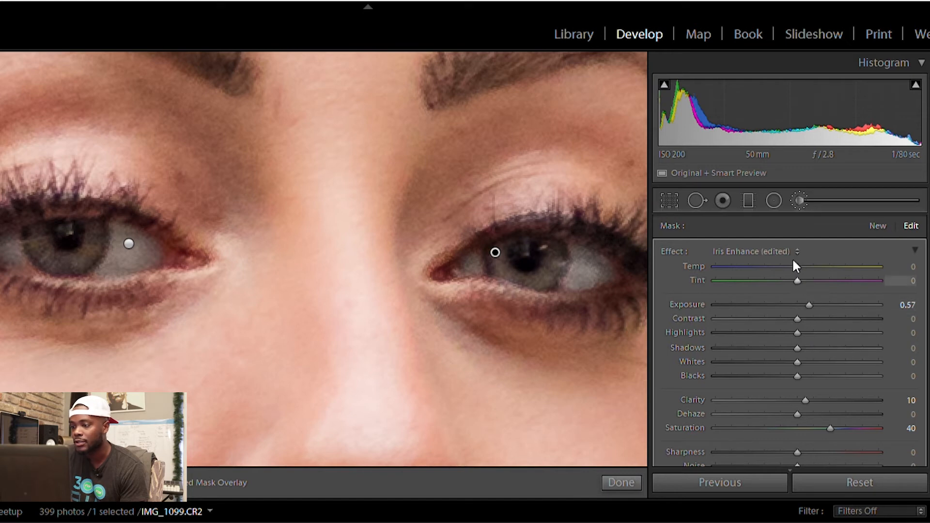
pyautogui.moveTo(795, 253); pyautogui.dragTo(784, 255)
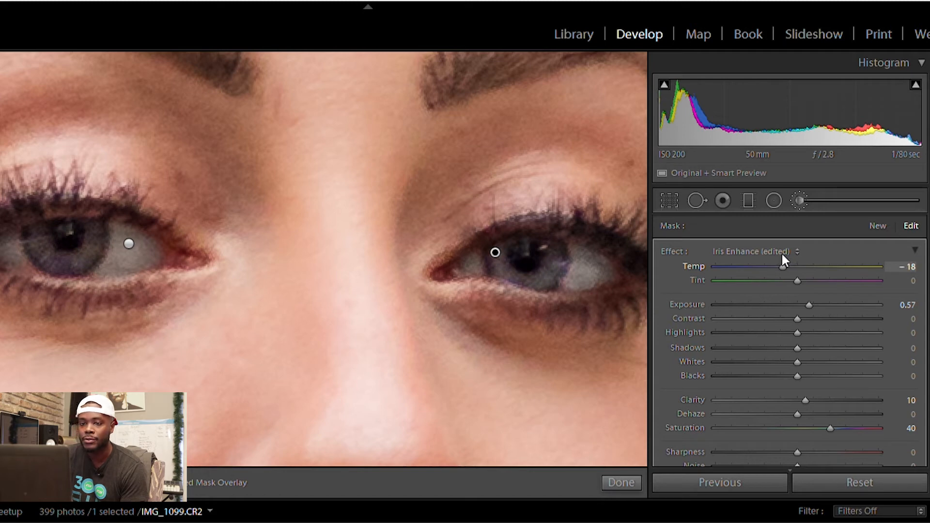
pyautogui.scroll(2, 810, 390)
pyautogui.scroll(7, 806, 395)
pyautogui.scroll(8, 800, 446)
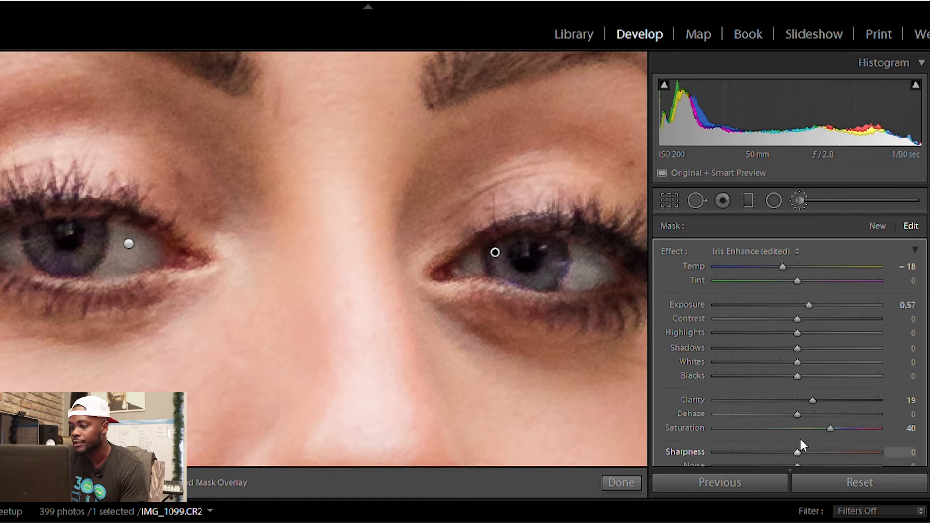
pyautogui.scroll(4, 802, 318)
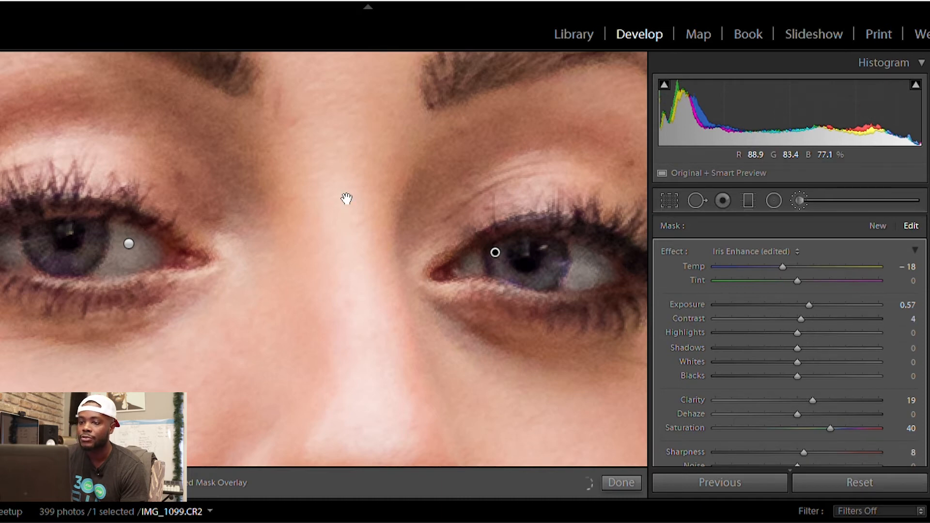
# Close the brush and examine the enhanced eyes both up close and in the full portrait.
pyautogui.hotkey('ctrl', '-')
pyautogui.click(347, 198)
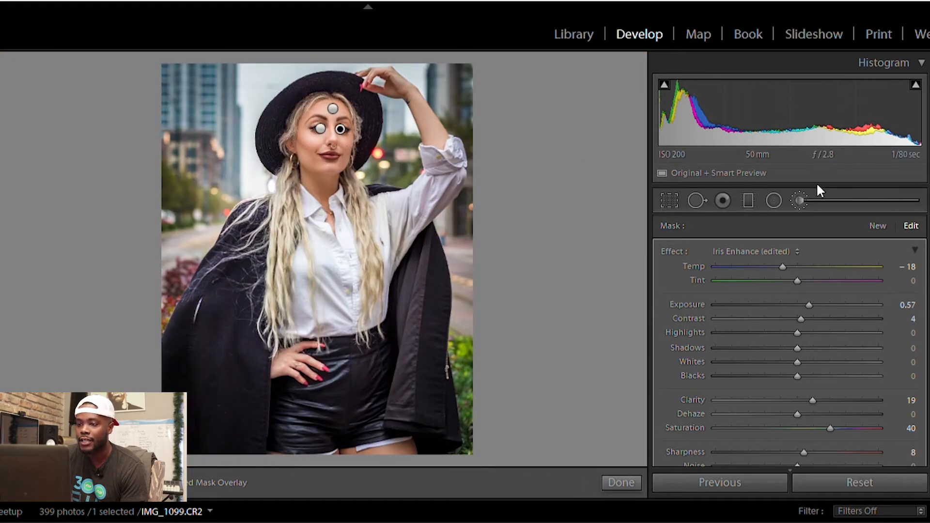
pyautogui.click(806, 196)
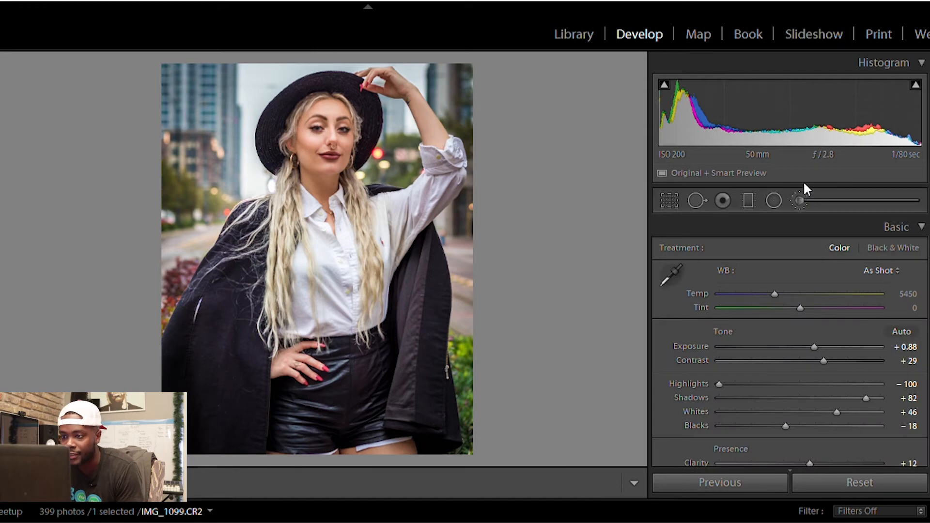
pyautogui.click(334, 127)
pyautogui.hotkey('ctrl', '-')
pyautogui.hotkey('ctrl', '-')
pyautogui.hotkey('ctrl', '-')
pyautogui.hotkey('ctrl', '-')
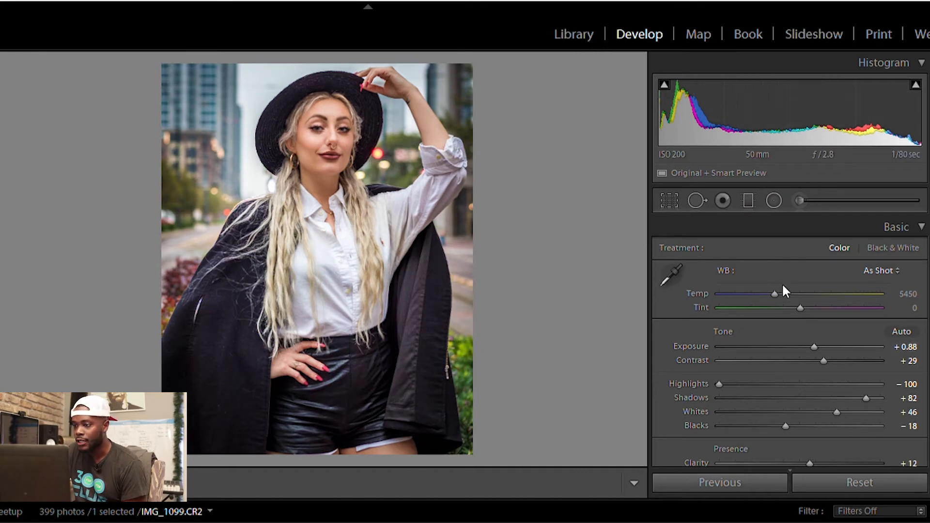
# Paint a new Soften Skin adjustment over the bare skin below the shorts, and slightly warm the photo's overall white balance temperature.
pyautogui.click(798, 200)
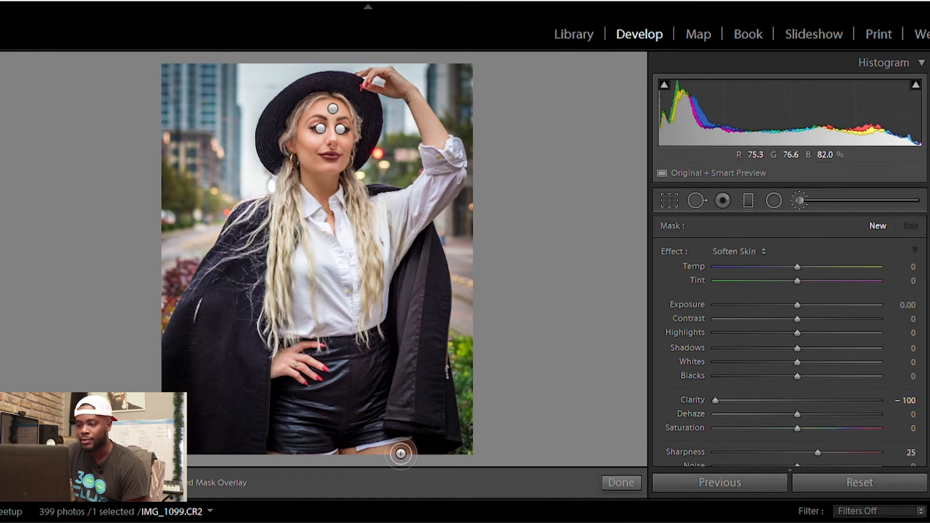
pyautogui.moveTo(390, 445)
pyautogui.mouseDown()
pyautogui.moveTo(417, 446)
pyautogui.moveTo(426, 455)
pyautogui.moveTo(367, 451)
pyautogui.moveTo(383, 450)
pyautogui.moveTo(346, 419)
pyautogui.mouseUp()
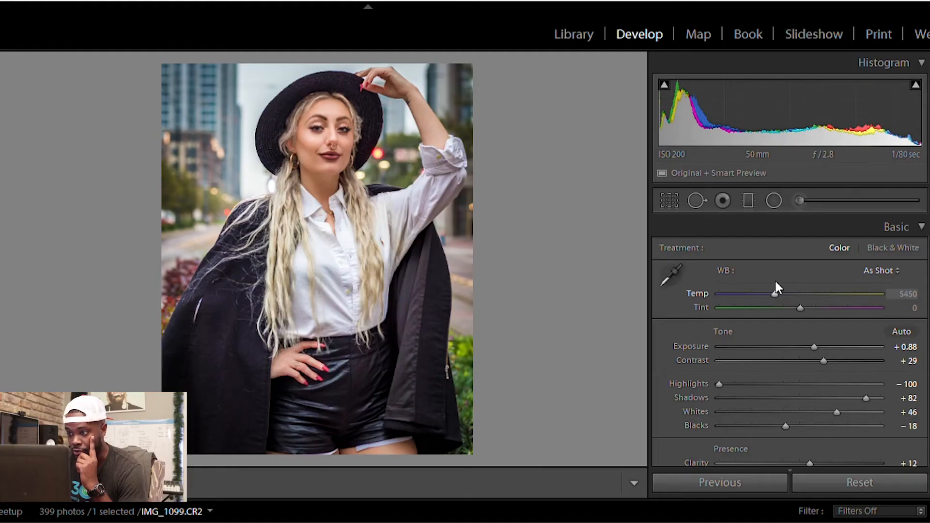
pyautogui.moveTo(775, 283)
pyautogui.mouseDown()
pyautogui.moveTo(837, 283)
pyautogui.moveTo(781, 284)
pyautogui.mouseUp()
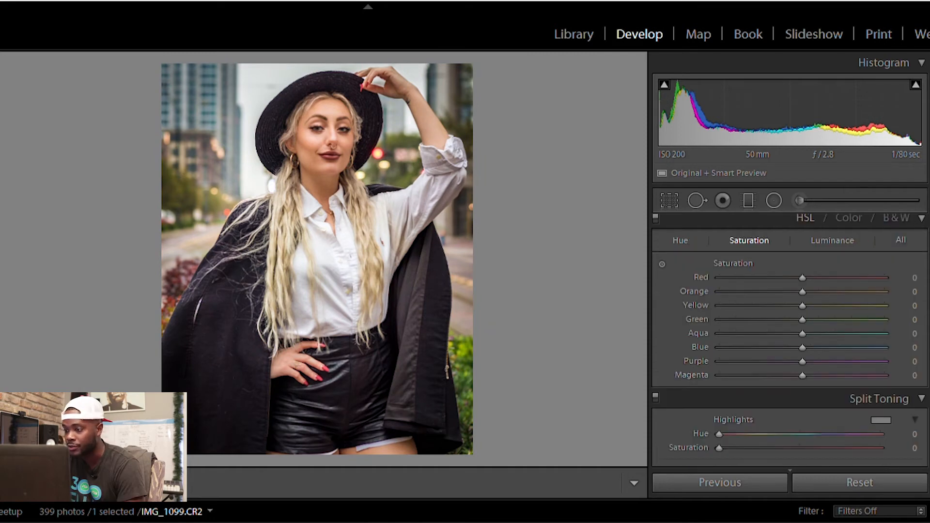
# Set the HSL saturation of Orange to −7 and of Yellow to −100.
pyautogui.scroll(5, 787, 329)
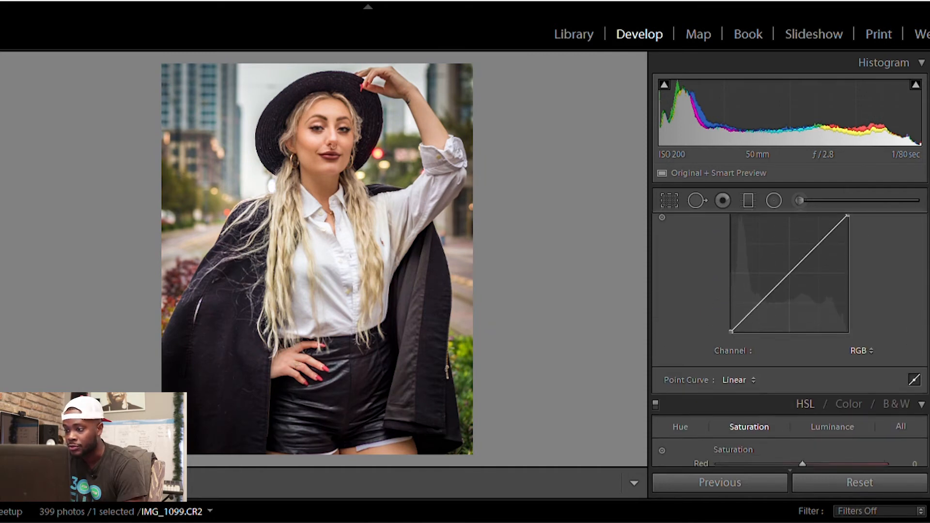
pyautogui.scroll(-4, 787, 330)
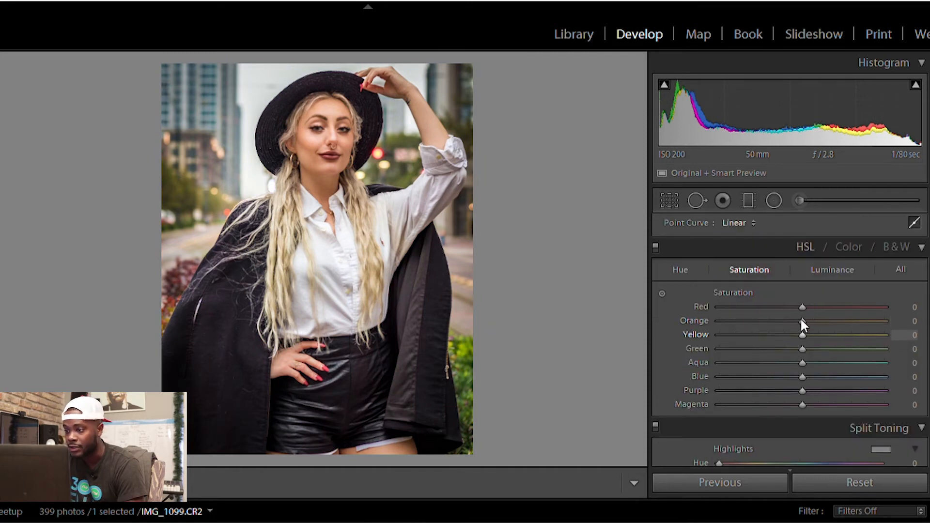
pyautogui.moveTo(804, 308)
pyautogui.mouseDown()
pyautogui.moveTo(751, 309)
pyautogui.moveTo(797, 308)
pyautogui.mouseUp()
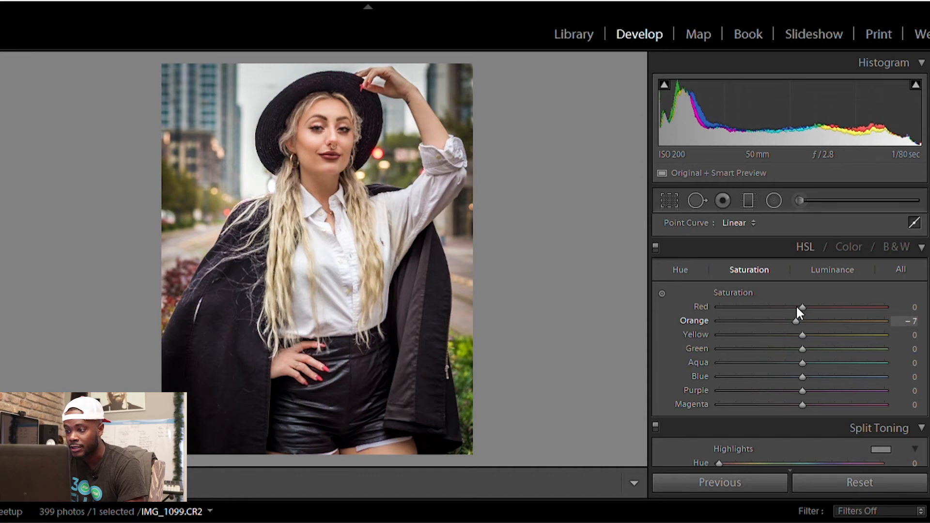
pyautogui.moveTo(802, 328); pyautogui.dragTo(696, 325)
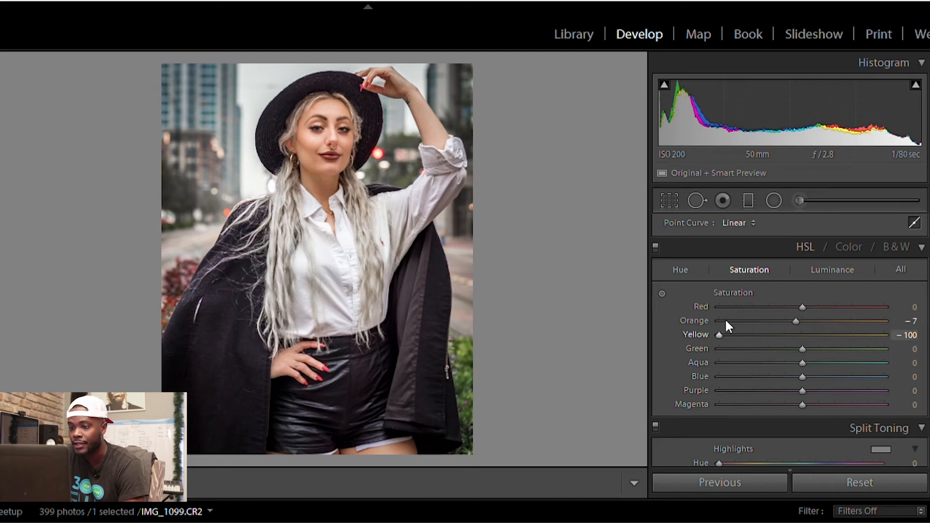
pyautogui.moveTo(733, 324); pyautogui.dragTo(713, 335)
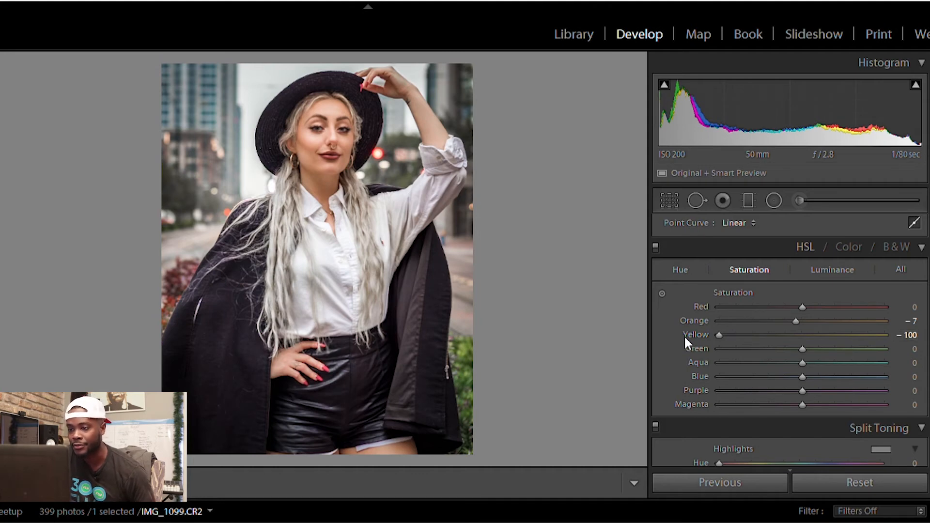
# Set the HSL saturation of Green to +60, Red to +47, Aqua to −100, Blue to +100, Purple to −100 and Magenta to +100.
pyautogui.moveTo(802, 349); pyautogui.dragTo(851, 335)
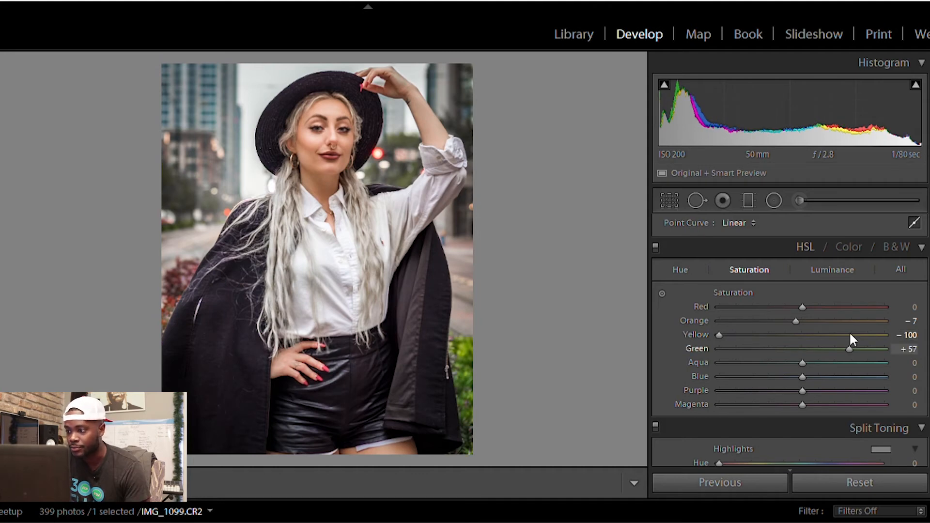
pyautogui.moveTo(850, 335); pyautogui.dragTo(853, 334)
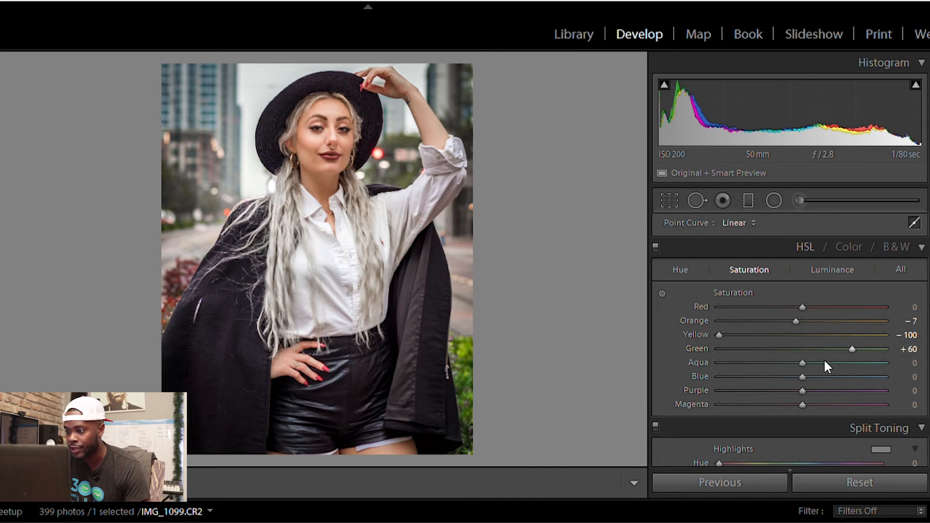
pyautogui.moveTo(802, 307); pyautogui.dragTo(841, 301)
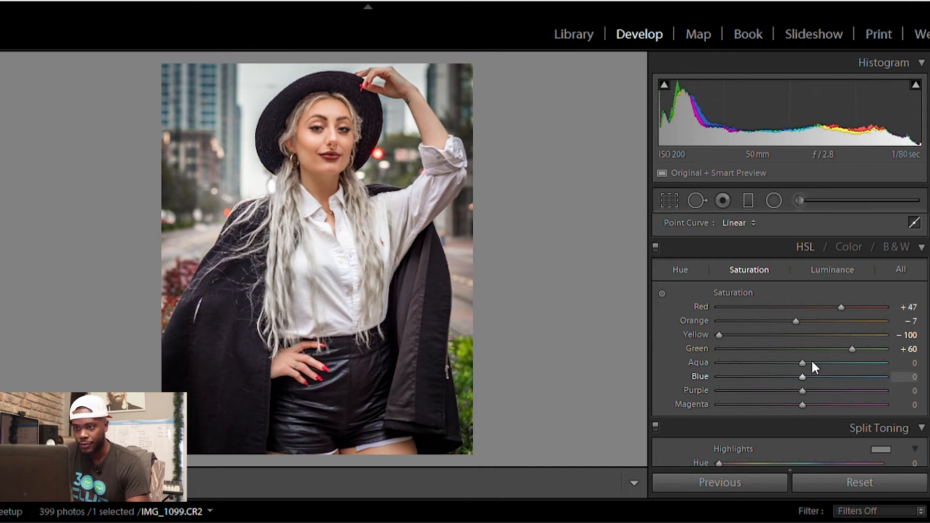
pyautogui.moveTo(800, 364); pyautogui.dragTo(692, 369)
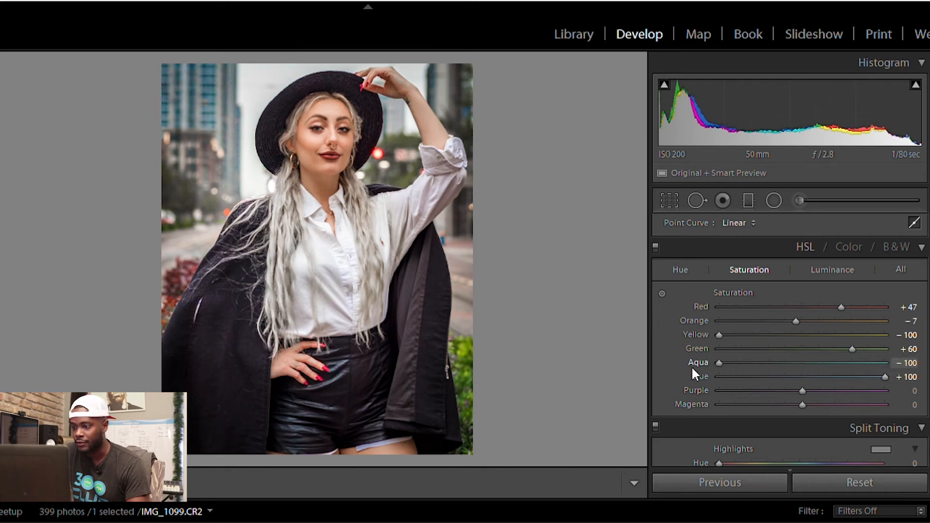
pyautogui.moveTo(802, 390); pyautogui.dragTo(668, 396)
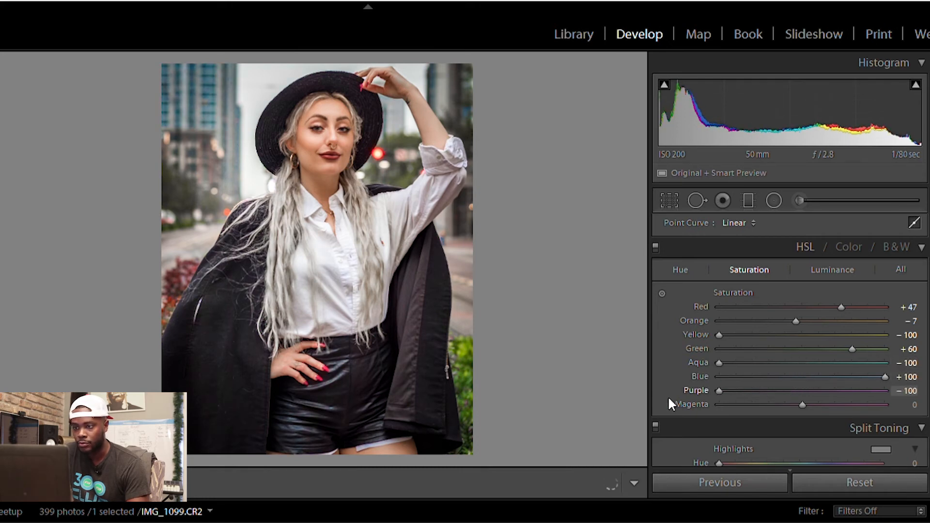
pyautogui.moveTo(801, 394); pyautogui.dragTo(907, 386)
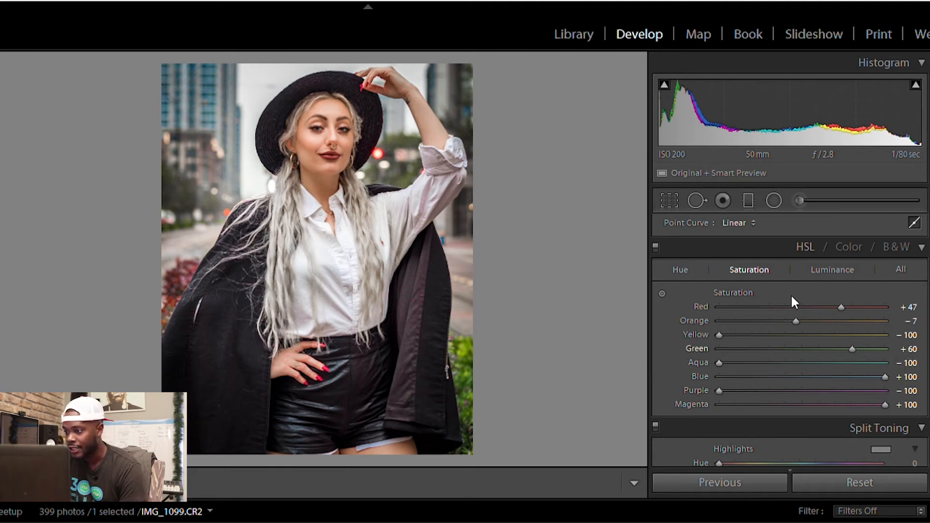
# Shift the RGB tone curve's black point inward along the base, and add an upper-tone point pulled slightly below the diagonal.
pyautogui.scroll(-3, 789, 338)
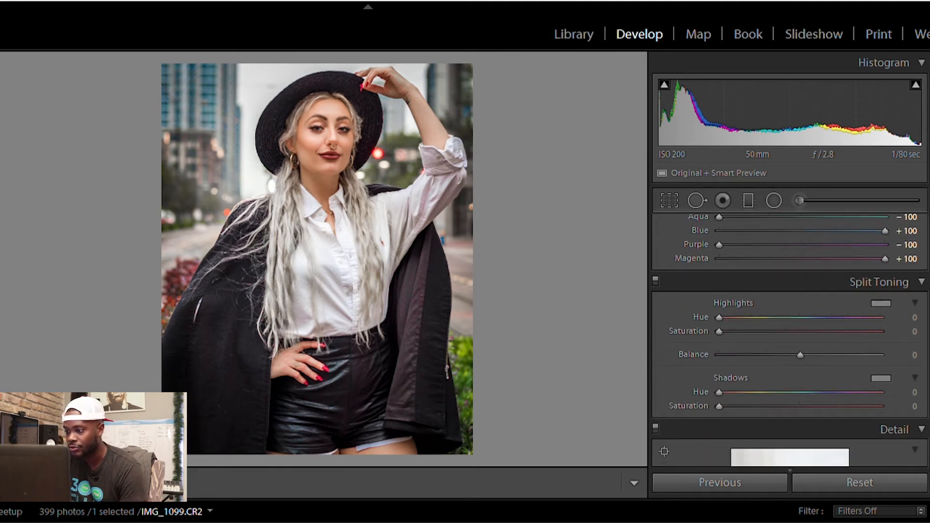
pyautogui.scroll(8, 789, 339)
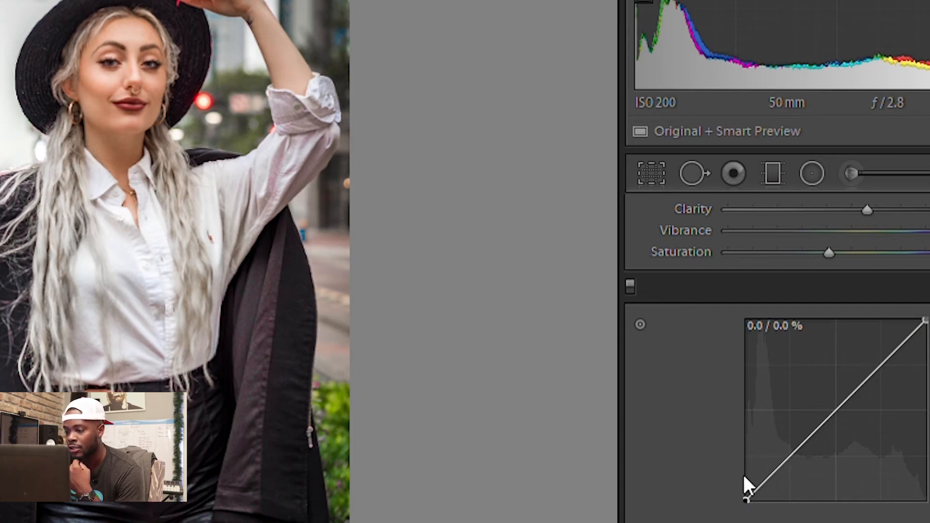
pyautogui.moveTo(743, 484); pyautogui.dragTo(754, 487)
pyautogui.moveTo(757, 486)
pyautogui.mouseDown()
pyautogui.moveTo(742, 488)
pyautogui.moveTo(742, 459)
pyautogui.moveTo(748, 485)
pyautogui.moveTo(763, 499)
pyautogui.moveTo(750, 498)
pyautogui.mouseUp()
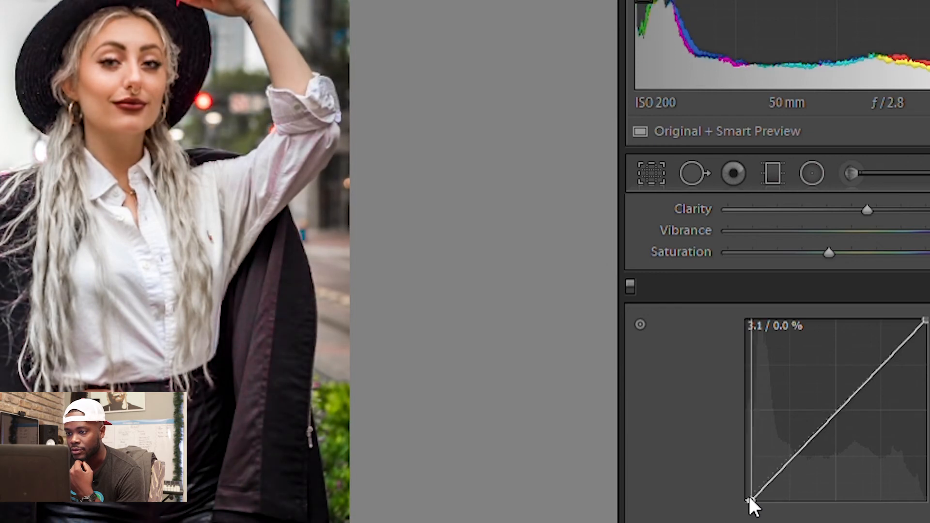
pyautogui.moveTo(749, 498); pyautogui.dragTo(745, 490)
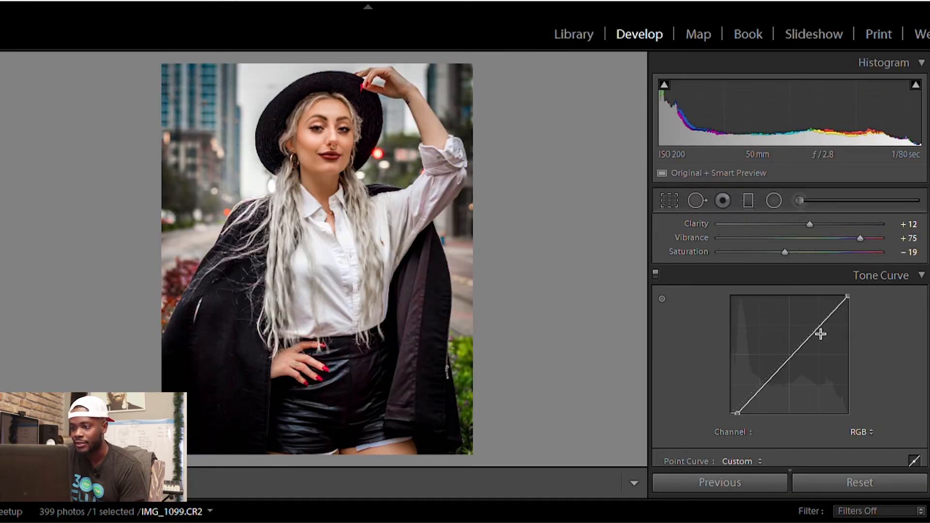
pyautogui.moveTo(825, 318)
pyautogui.mouseDown()
pyautogui.moveTo(816, 309)
pyautogui.moveTo(815, 321)
pyautogui.mouseUp()
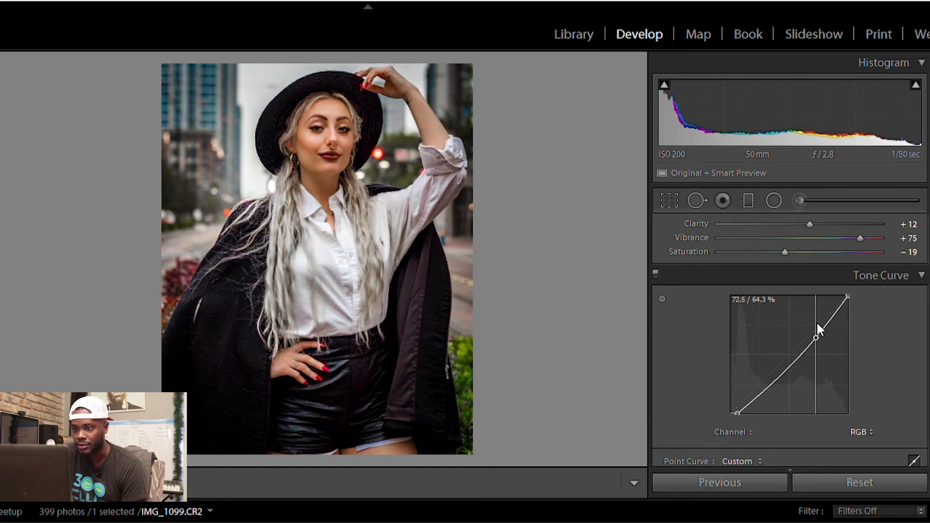
pyautogui.moveTo(817, 324)
pyautogui.mouseDown()
pyautogui.moveTo(828, 324)
pyautogui.moveTo(825, 312)
pyautogui.mouseUp()
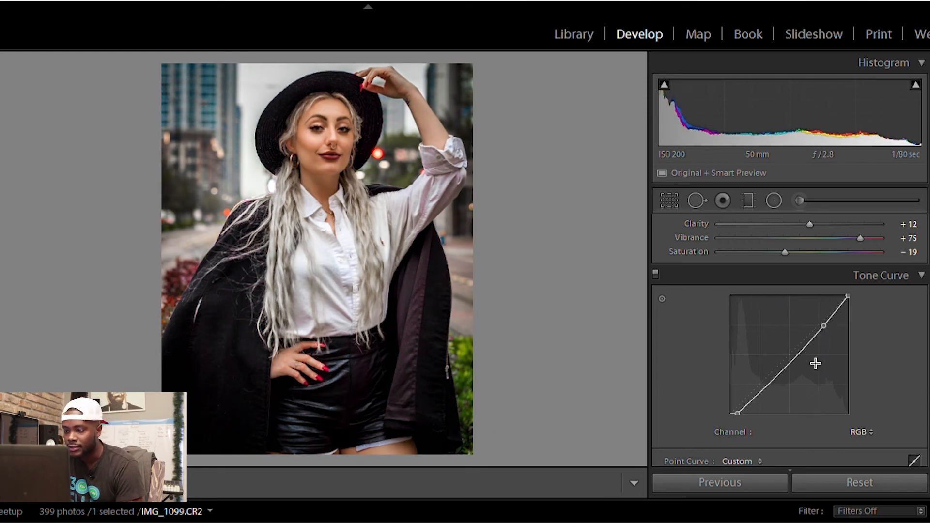
# Try adjusting the black point of the Red channel's tone curve.
pyautogui.click(860, 431)
pyautogui.click(832, 452)
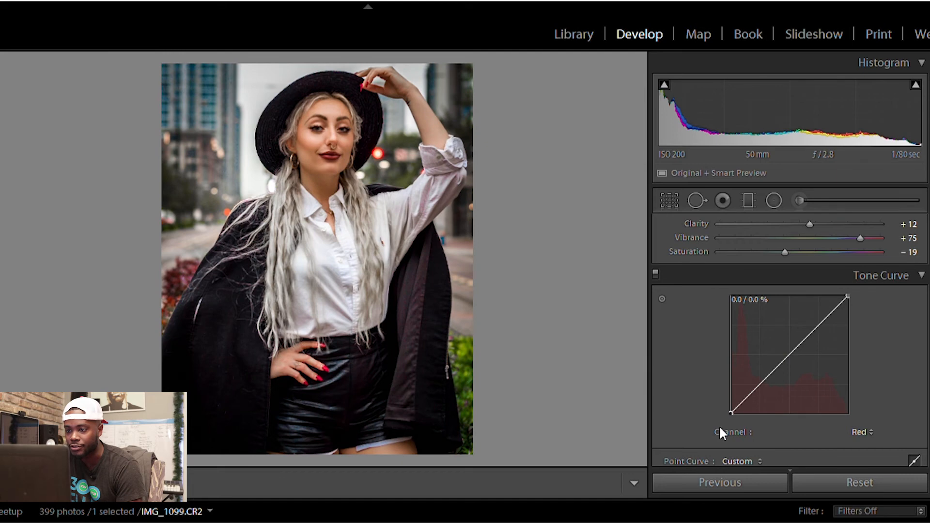
pyautogui.moveTo(722, 433)
pyautogui.mouseDown()
pyautogui.moveTo(743, 441)
pyautogui.moveTo(743, 415)
pyautogui.moveTo(724, 415)
pyautogui.moveTo(737, 414)
pyautogui.moveTo(722, 423)
pyautogui.mouseUp()
# Try lifting the black point of the Blue channel's tone curve, and return it to the straight diagonal.
pyautogui.click(857, 431)
pyautogui.click(857, 443)
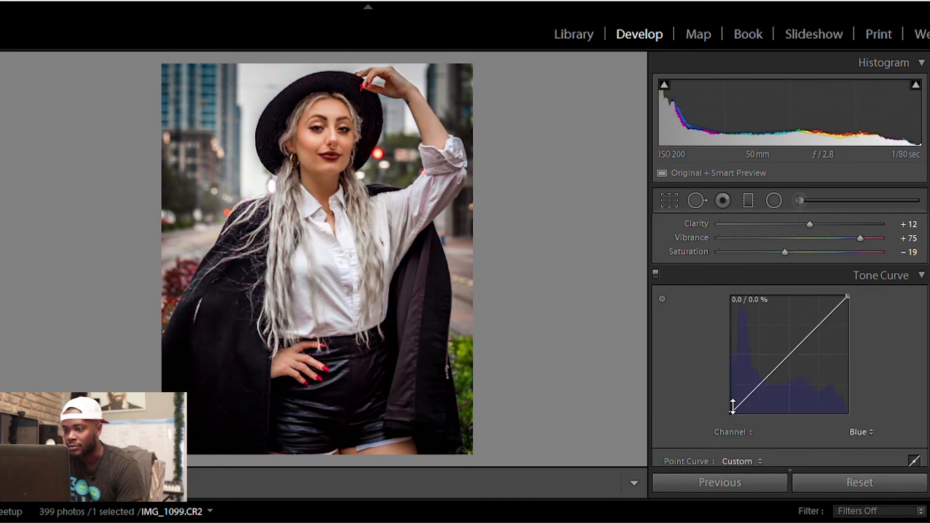
pyautogui.moveTo(733, 410)
pyautogui.mouseDown()
pyautogui.moveTo(745, 409)
pyautogui.moveTo(719, 419)
pyautogui.mouseUp()
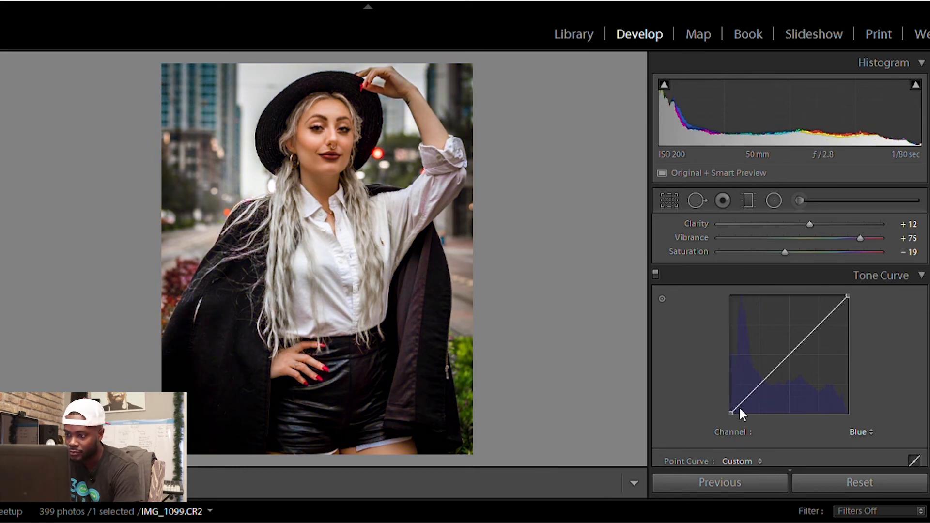
pyautogui.moveTo(739, 410); pyautogui.dragTo(724, 403)
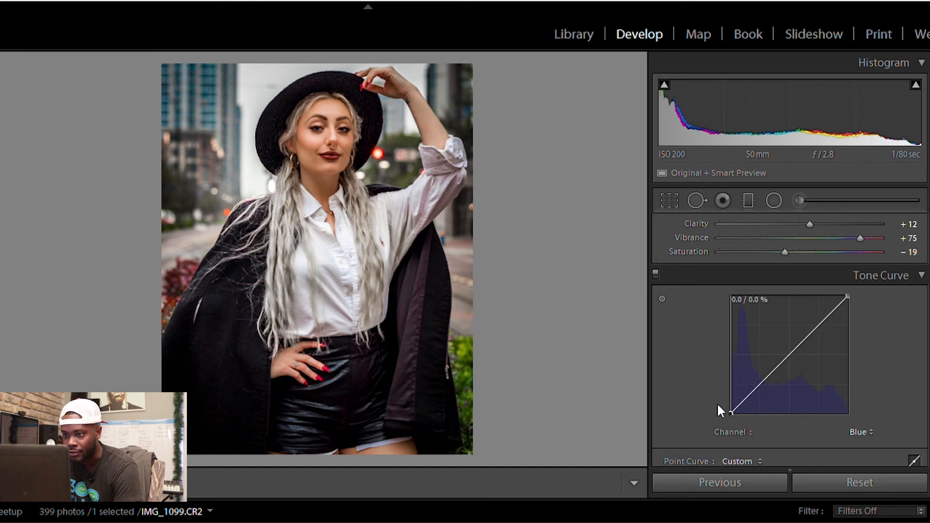
pyautogui.moveTo(715, 402)
pyautogui.mouseDown()
pyautogui.moveTo(715, 412)
pyautogui.moveTo(714, 396)
pyautogui.mouseUp()
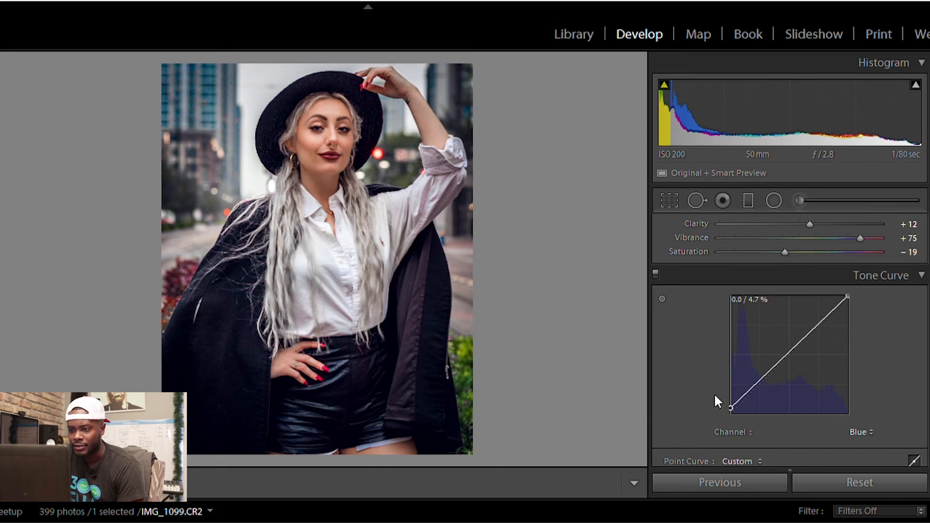
pyautogui.moveTo(715, 395); pyautogui.dragTo(715, 400)
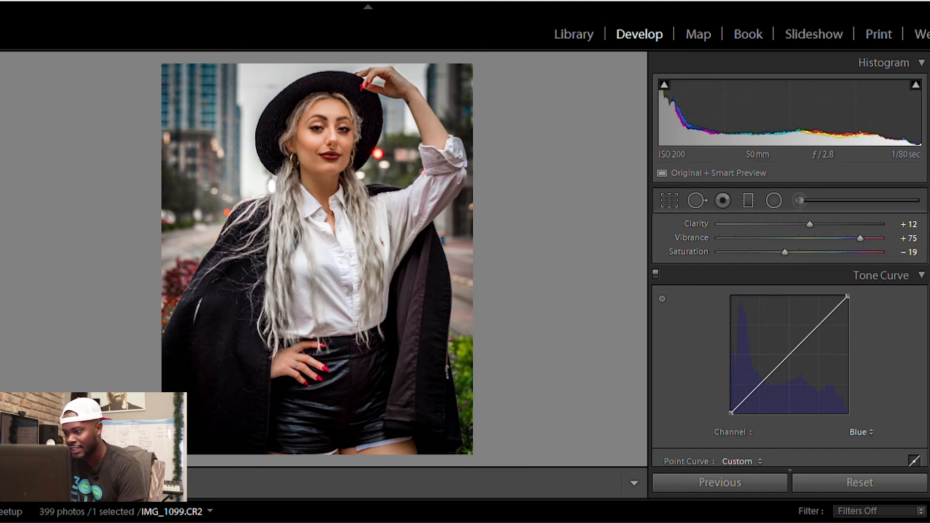
pyautogui.scroll(-3, 789, 339)
pyautogui.scroll(-1, 790, 339)
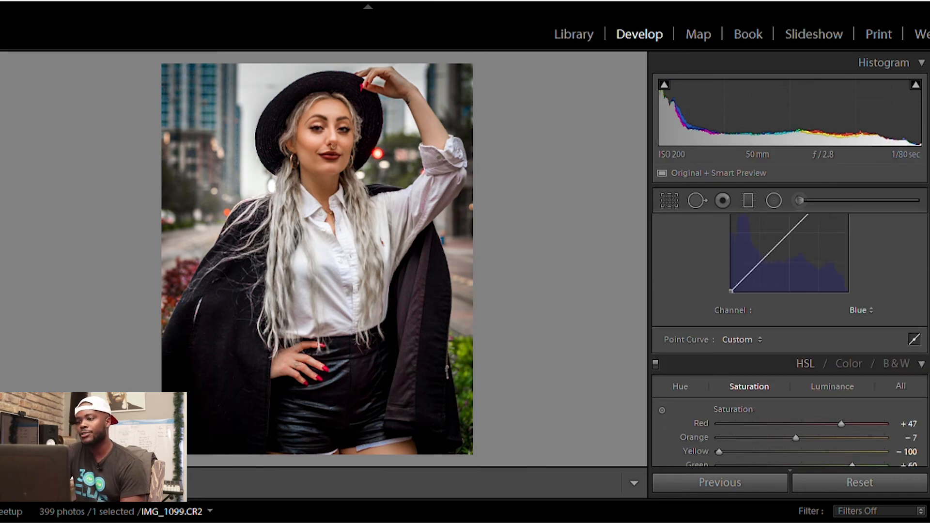
pyautogui.scroll(5, 919, 305)
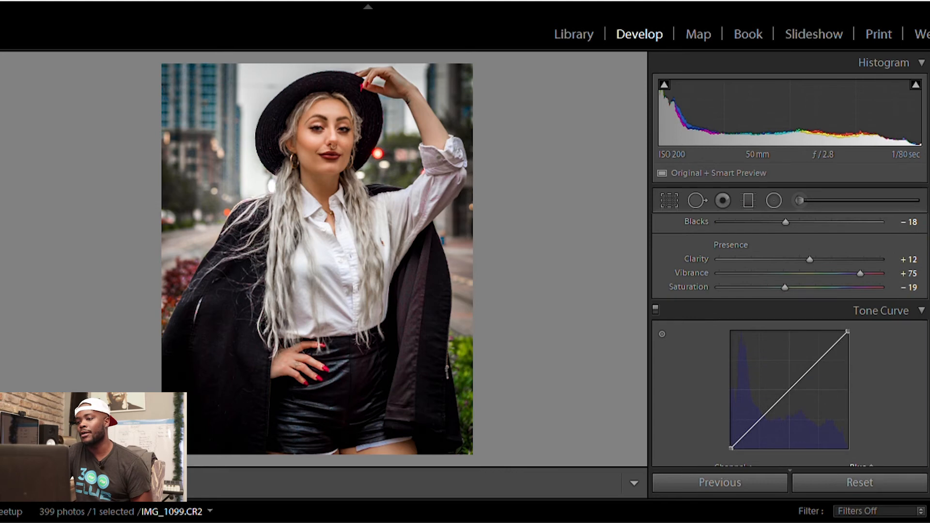
pyautogui.click(918, 304)
pyautogui.click(923, 304)
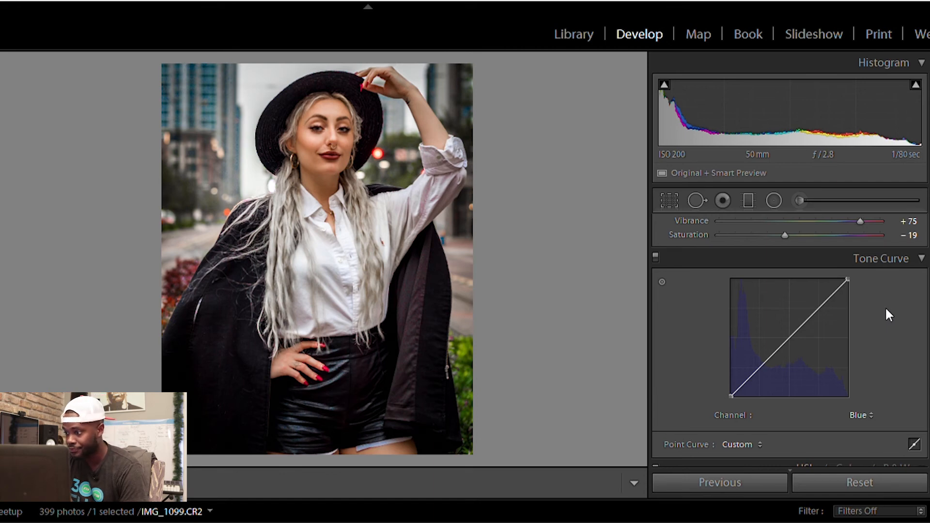
# Tint the split-toning highlights yellow-green with hue 76 and saturation 24.
pyautogui.scroll(-10, 888, 315)
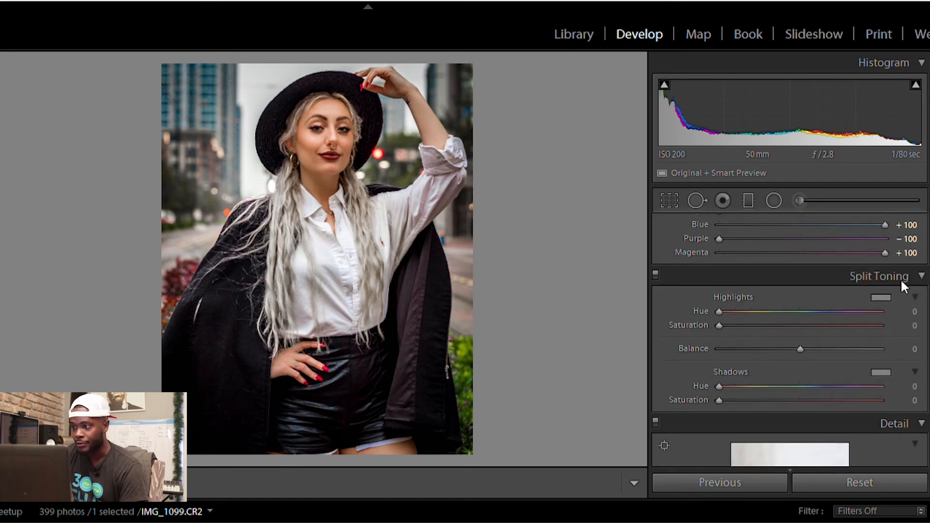
pyautogui.moveTo(877, 293); pyautogui.dragTo(605, 372)
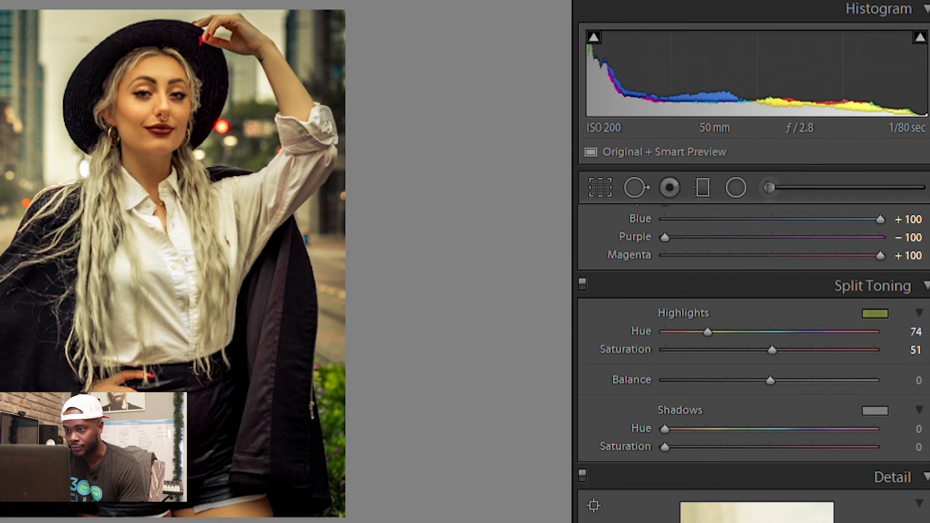
pyautogui.moveTo(707, 331)
pyautogui.mouseDown()
pyautogui.moveTo(876, 331)
pyautogui.moveTo(709, 331)
pyautogui.mouseUp()
pyautogui.moveTo(746, 403); pyautogui.dragTo(715, 397)
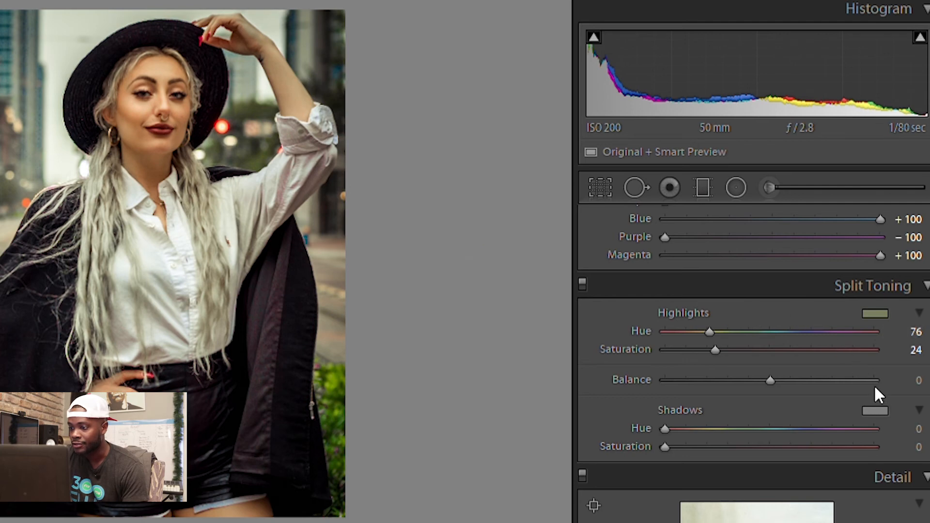
# Tint the split-toning shadows with hue 0 and saturation 15, and set the split-toning balance to +76.
pyautogui.moveTo(875, 410); pyautogui.dragTo(514, 522)
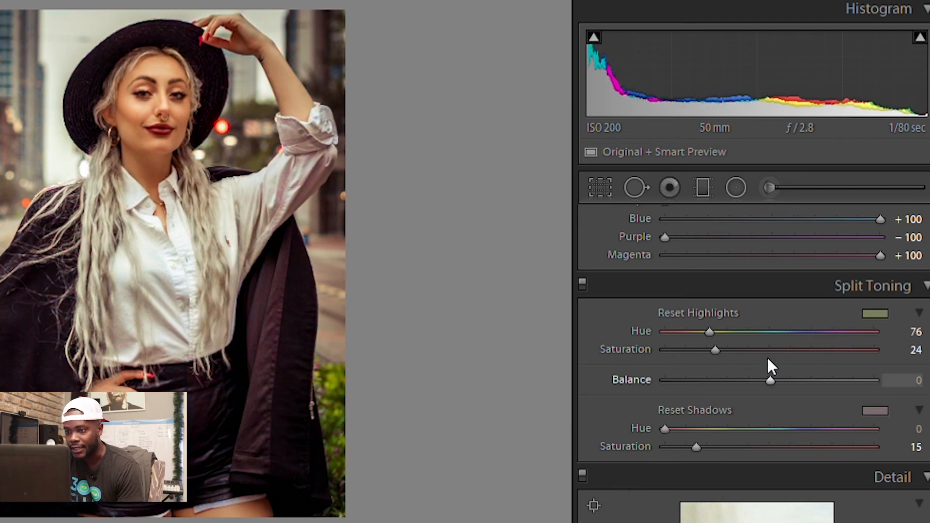
pyautogui.moveTo(768, 358); pyautogui.dragTo(673, 377)
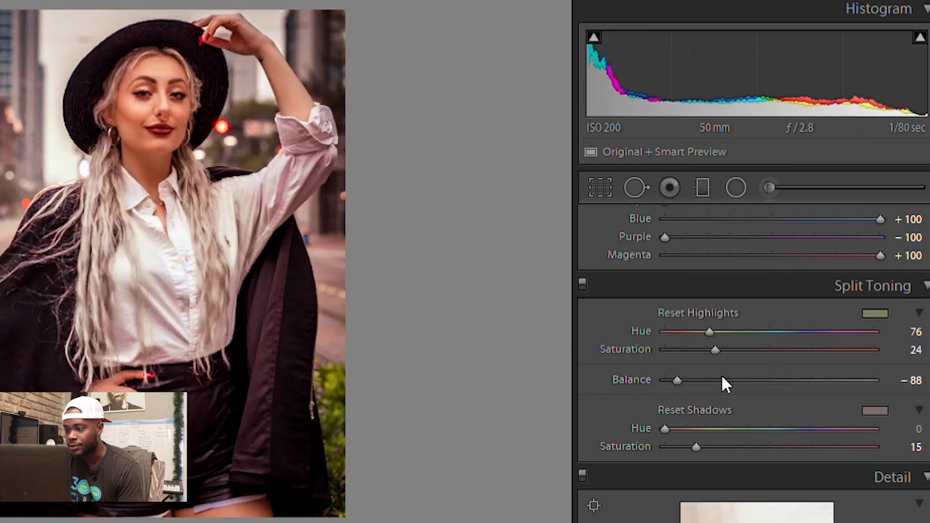
pyautogui.moveTo(679, 367); pyautogui.dragTo(829, 372)
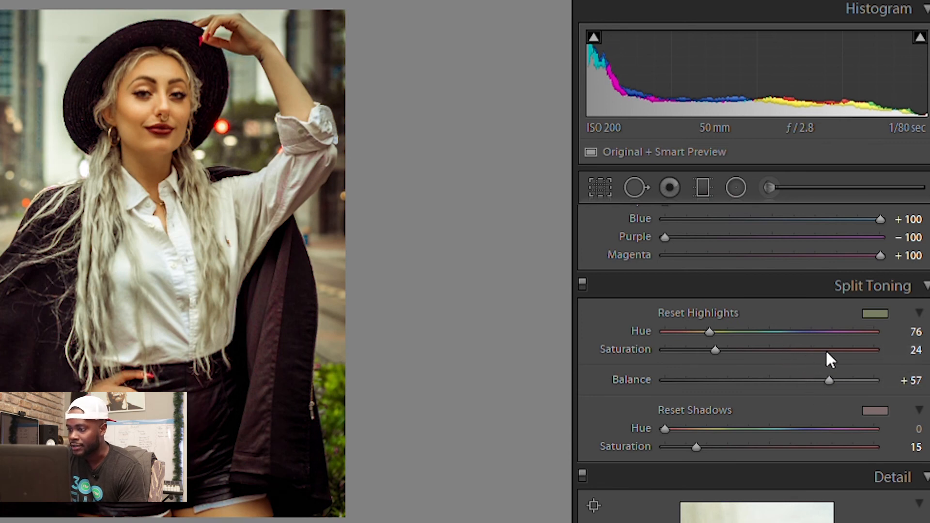
pyautogui.moveTo(829, 380); pyautogui.dragTo(848, 377)
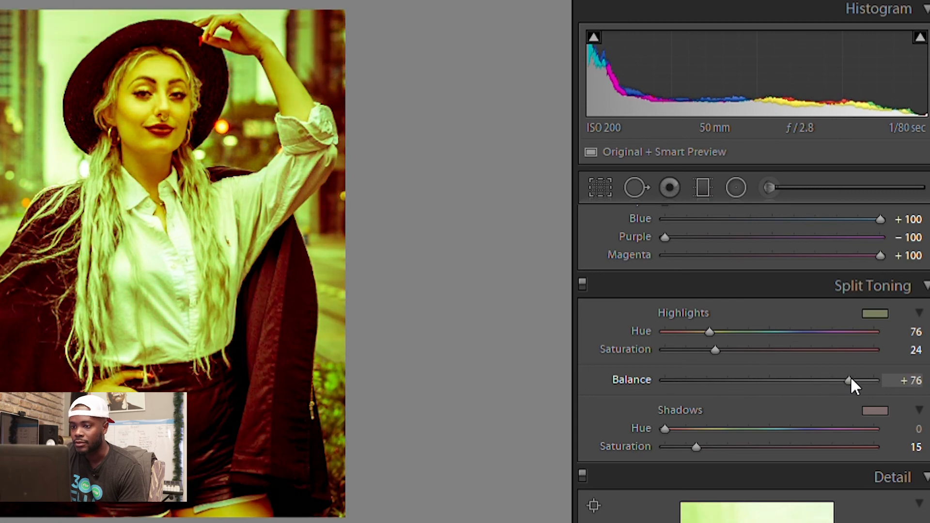
pyautogui.press('alt')
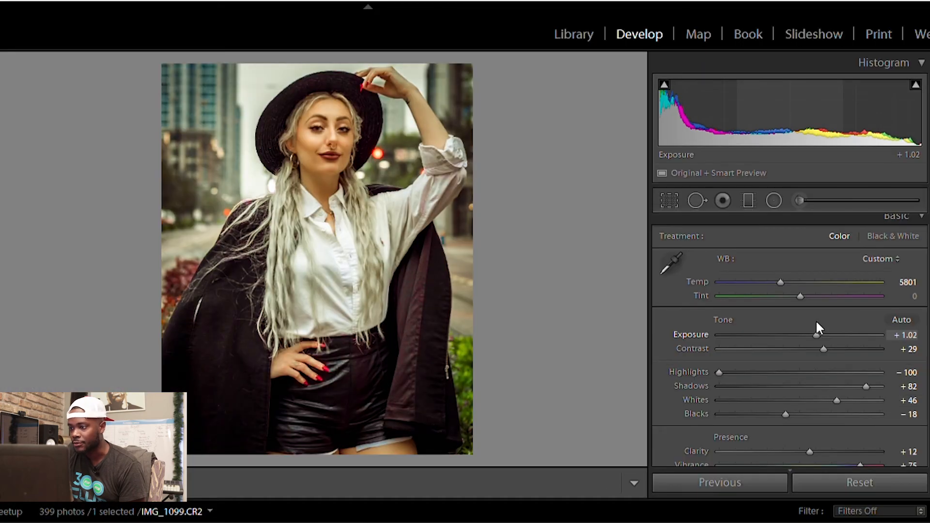
# Move the upper-tone point of the RGB tone curve slightly inward so that the curve runs almost straight.
pyautogui.scroll(-5, 891, 339)
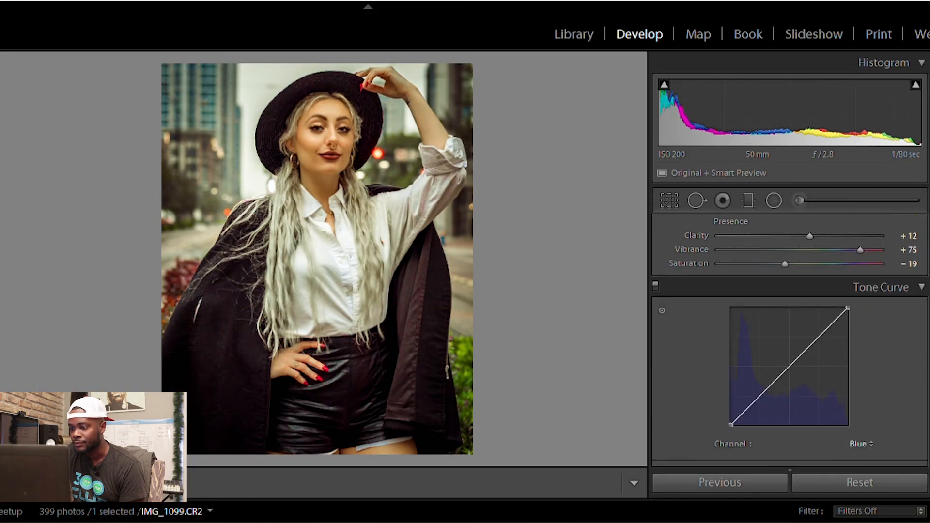
pyautogui.click(861, 443)
pyautogui.click(861, 414)
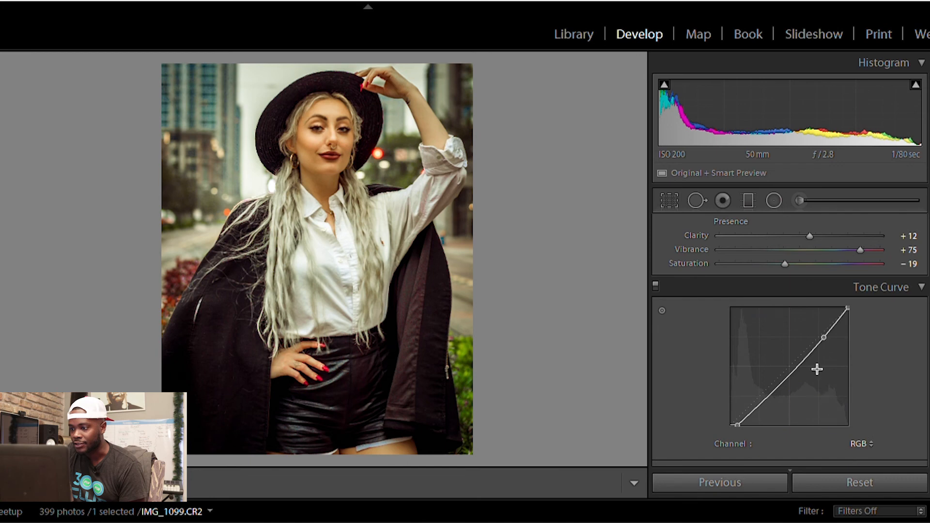
pyautogui.click(823, 338)
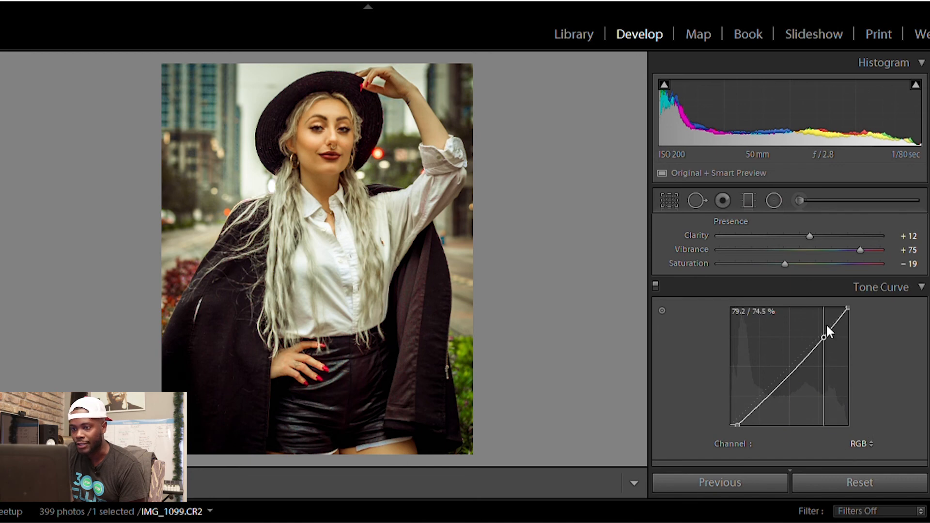
pyautogui.moveTo(826, 325); pyautogui.dragTo(823, 322)
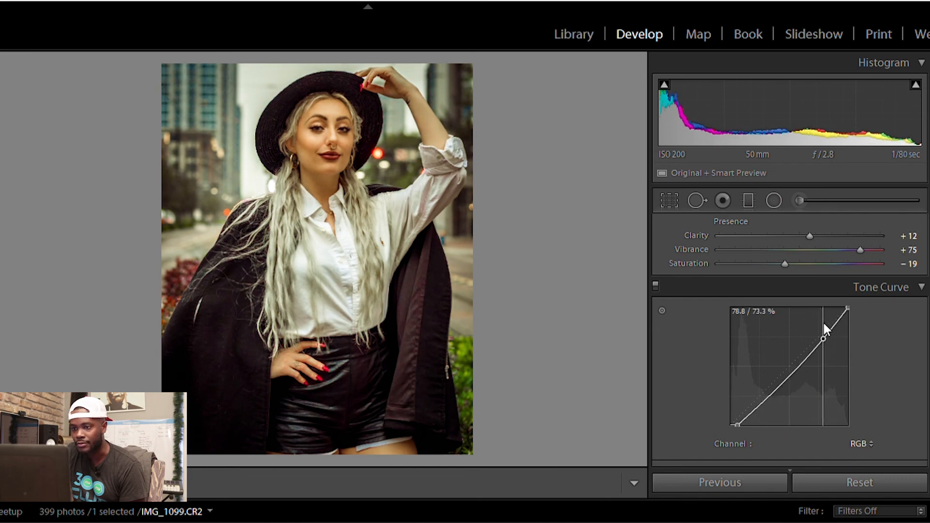
pyautogui.moveTo(825, 328)
pyautogui.mouseDown()
pyautogui.moveTo(833, 312)
pyautogui.moveTo(818, 338)
pyautogui.mouseUp()
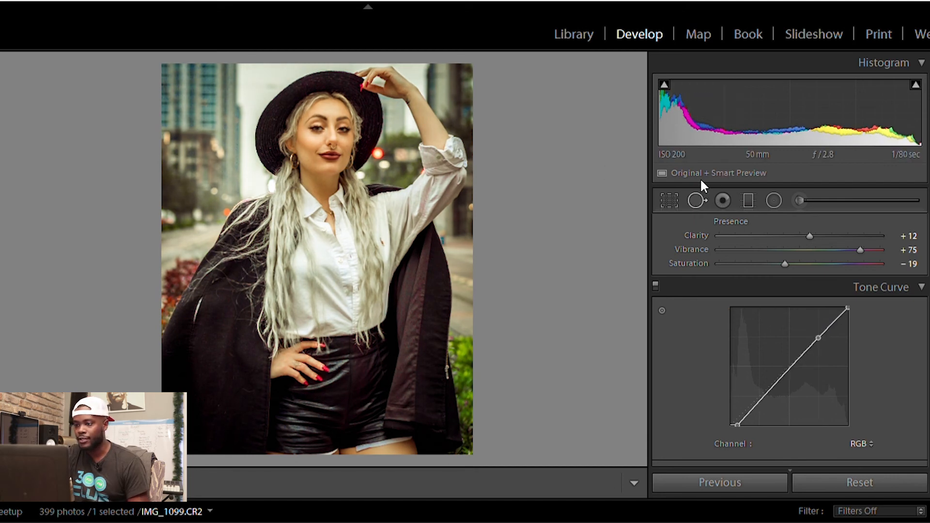
# Place a tall radial filter around the woman, reset its Soften Skin effect, and darken the surroundings with exposure −0.54.
pyautogui.click(773, 200)
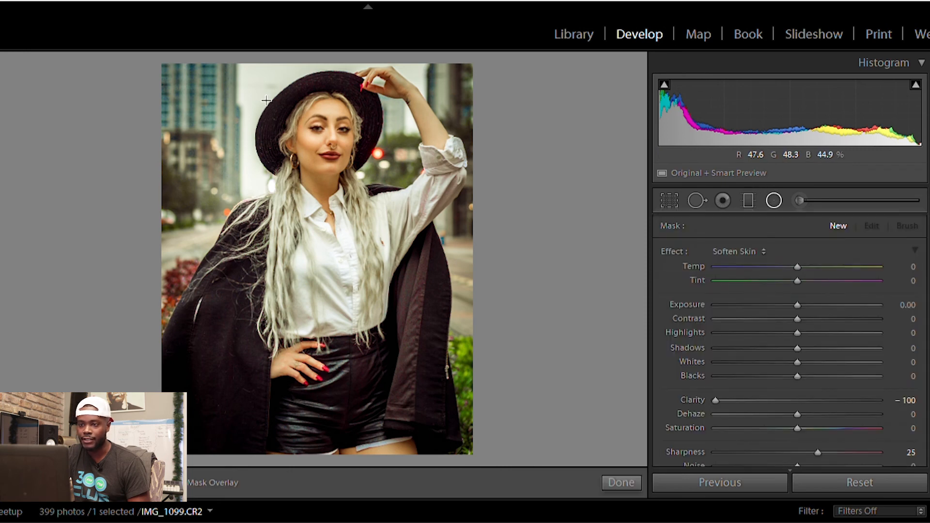
pyautogui.moveTo(259, 107); pyautogui.dragTo(442, 297)
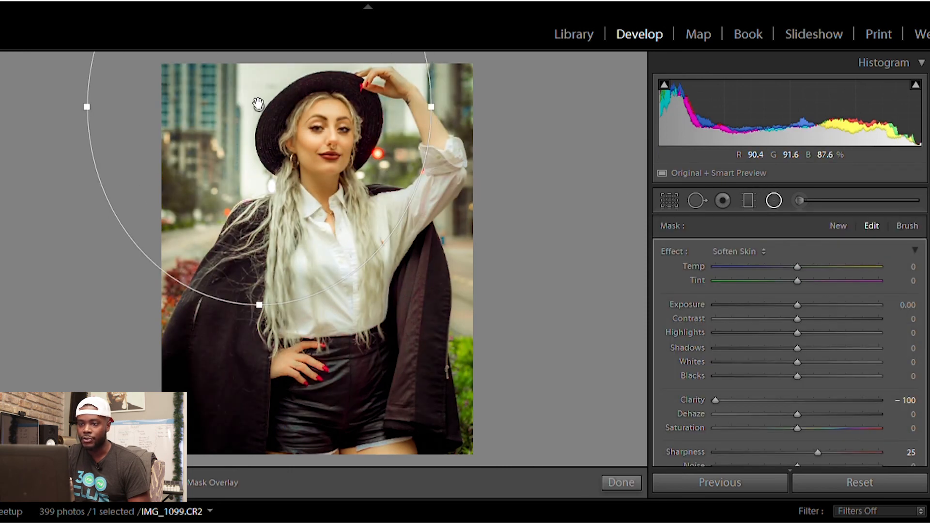
pyautogui.moveTo(261, 97); pyautogui.dragTo(343, 264)
pyautogui.doubleClick(673, 250)
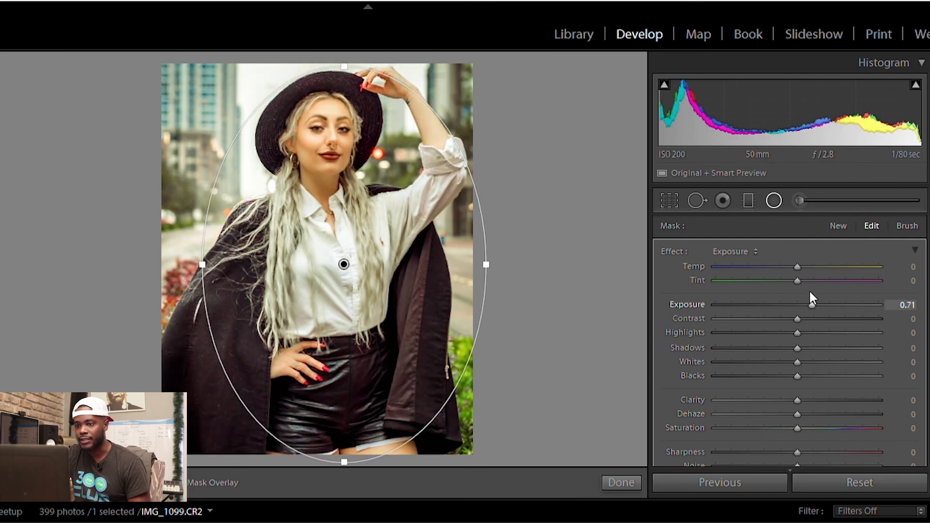
pyautogui.moveTo(800, 292)
pyautogui.mouseDown()
pyautogui.moveTo(786, 292)
pyautogui.moveTo(784, 301)
pyautogui.mouseUp()
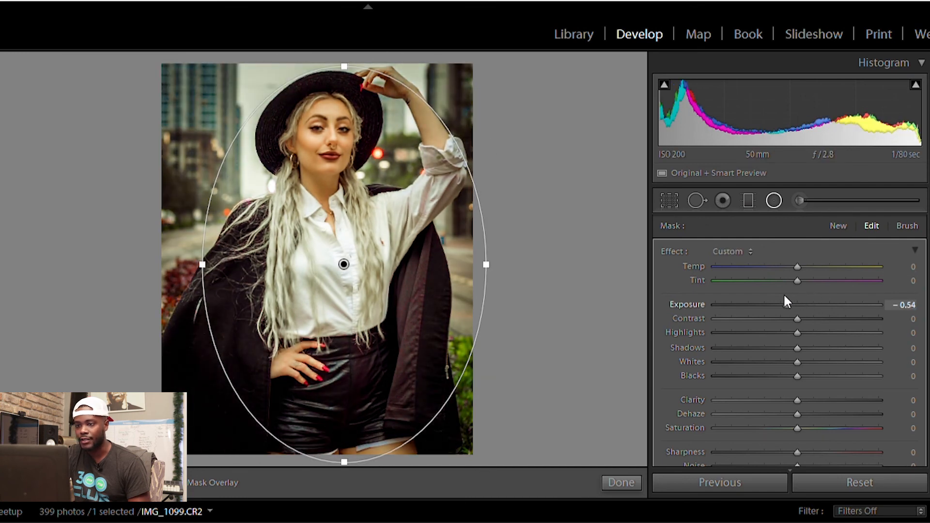
pyautogui.hotkey('shift', 'm')
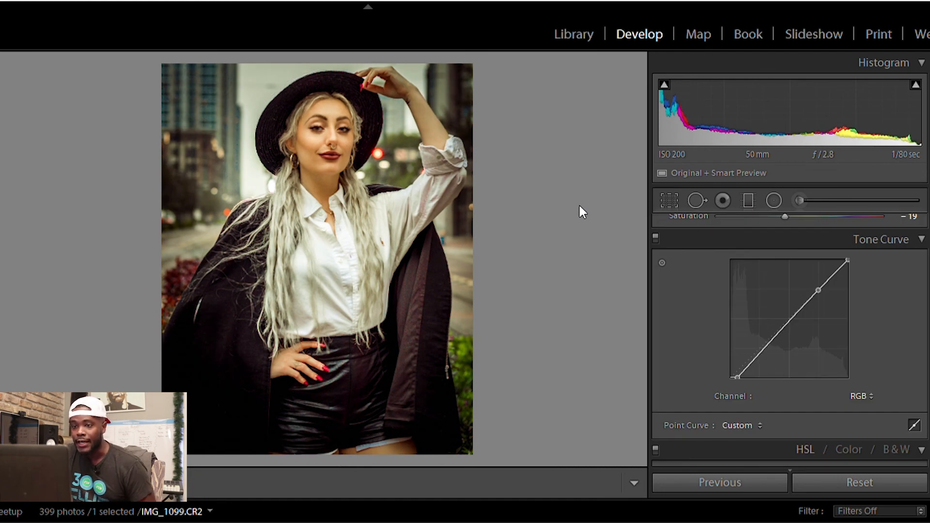
# Compare the original and edited portrait side by side.
pyautogui.press('y')
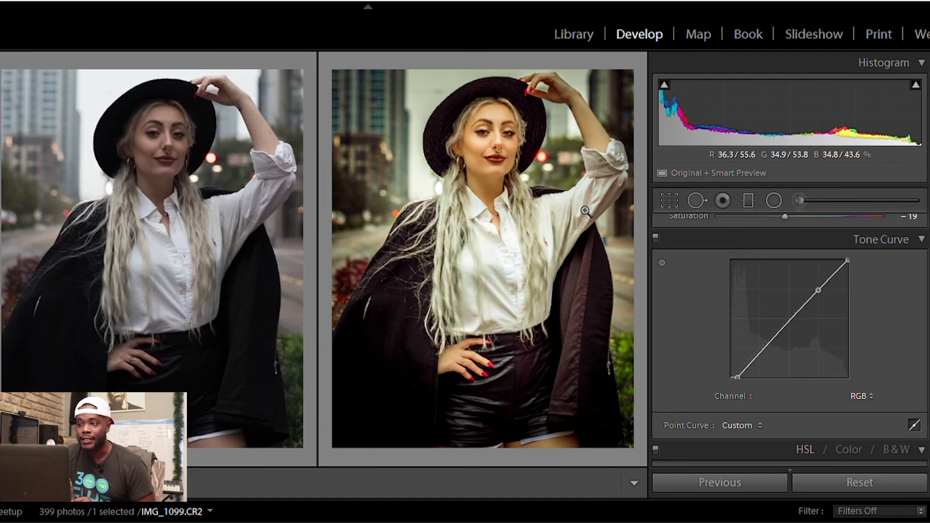